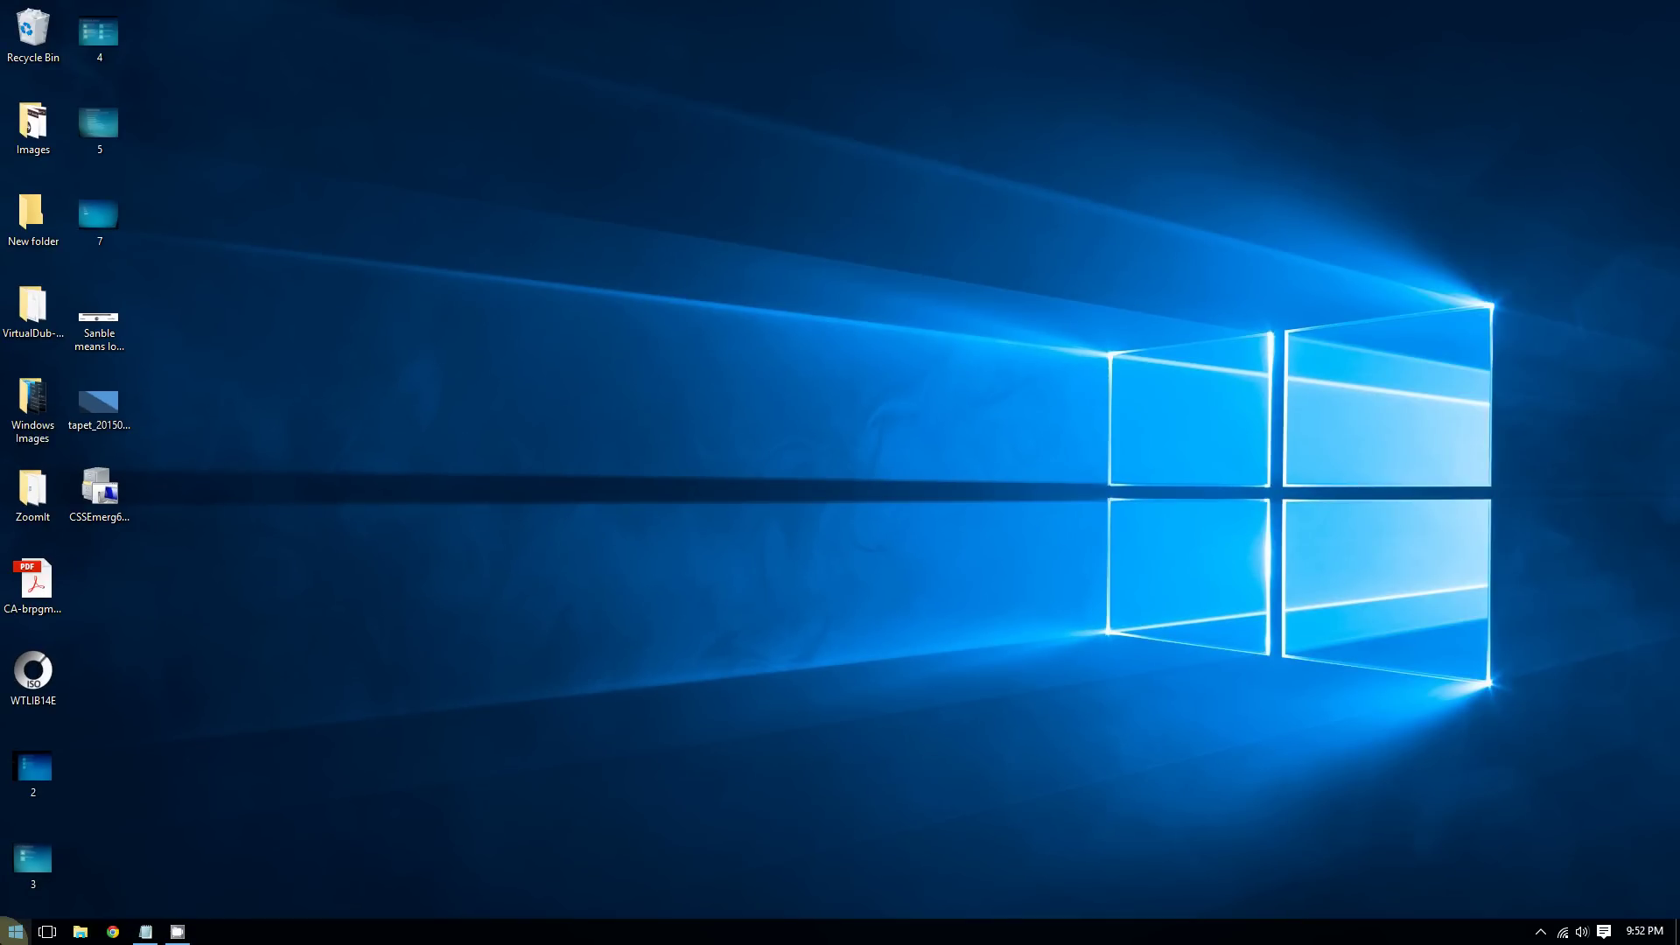
Step: Open the Run dialog from the Start button's right-click menu and run msconfig
right_click(13, 931)
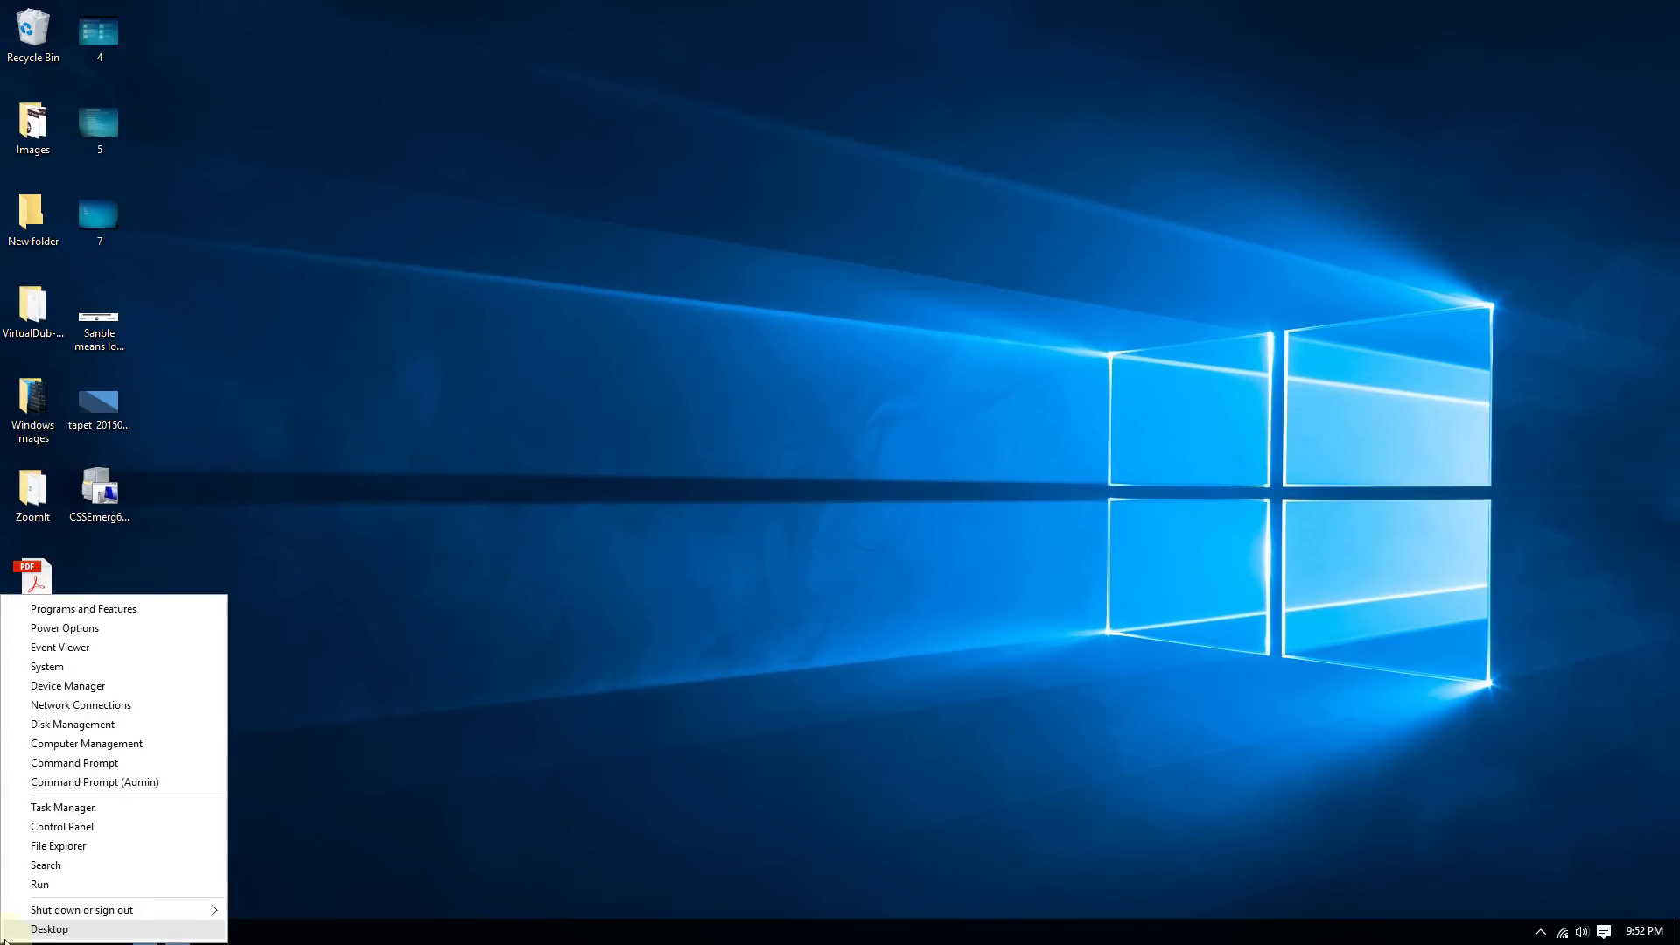
left_click(63, 885)
left_click_drag(131, 755, 729, 270)
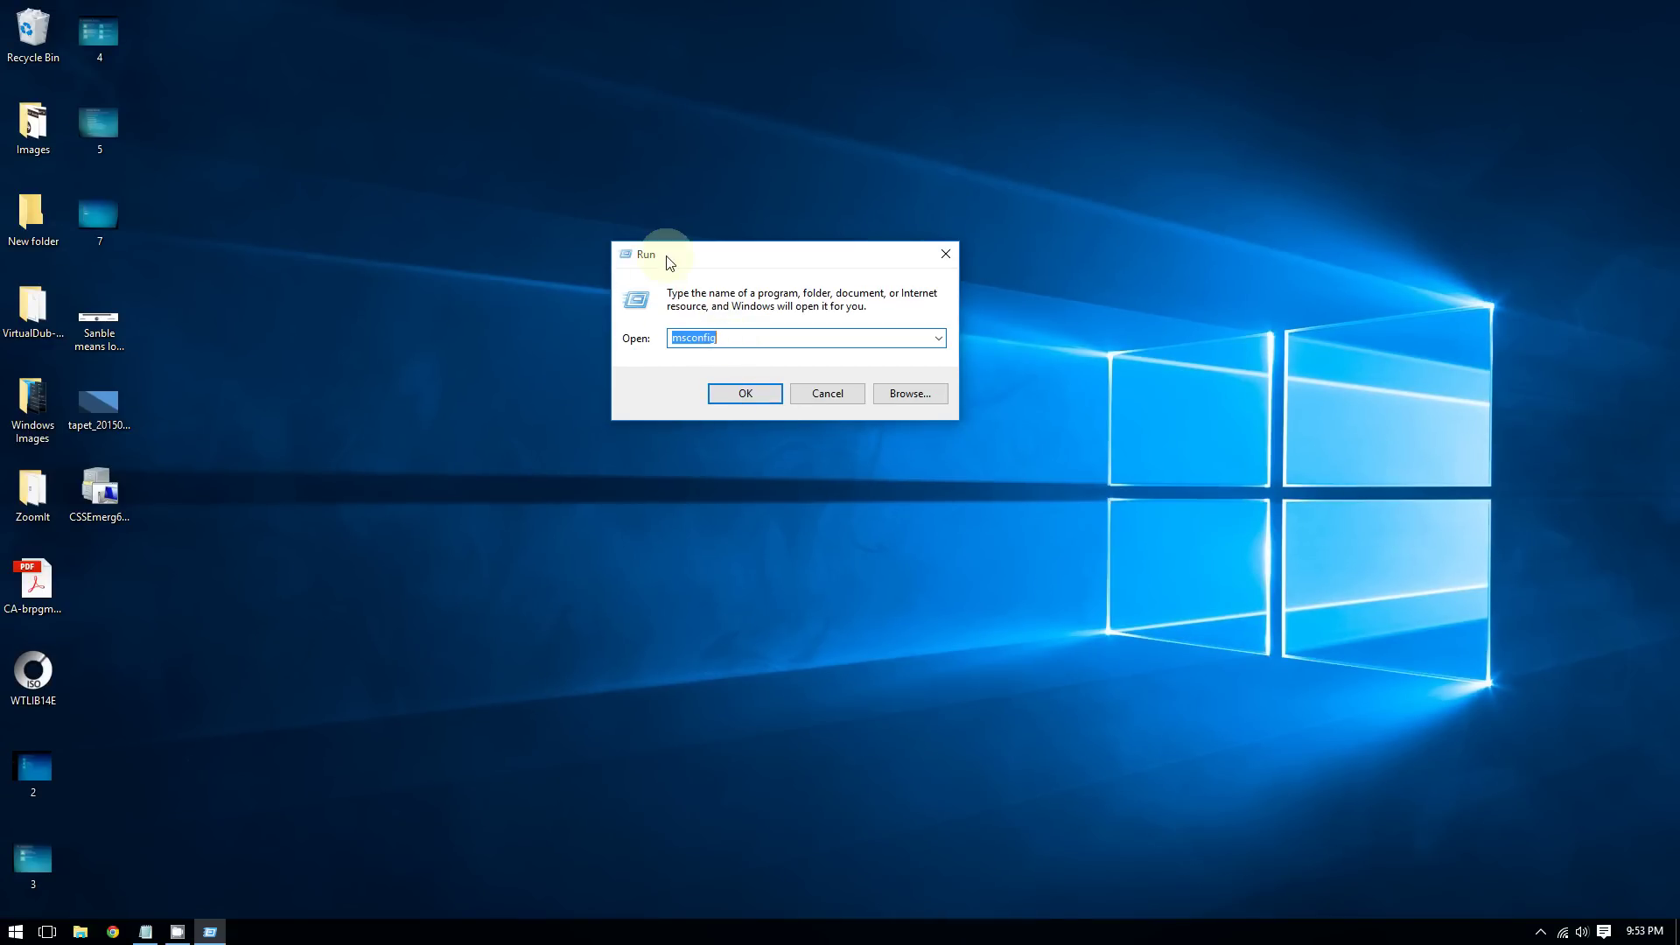
left_click_drag(669, 263, 447, 264)
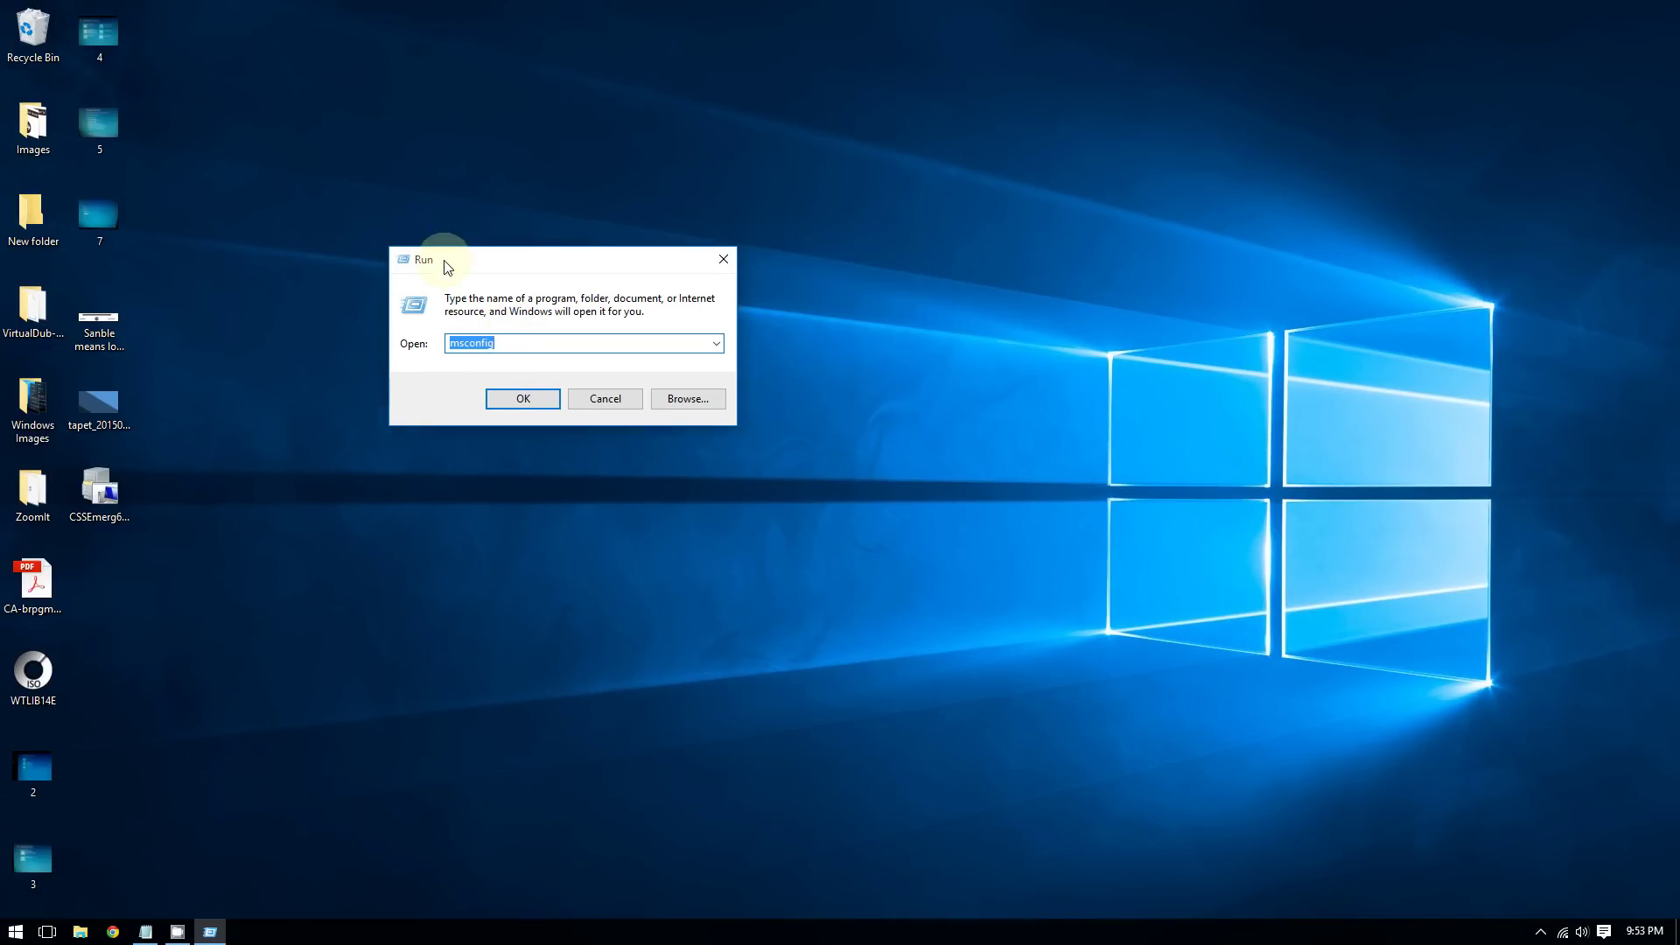
left_click(514, 398)
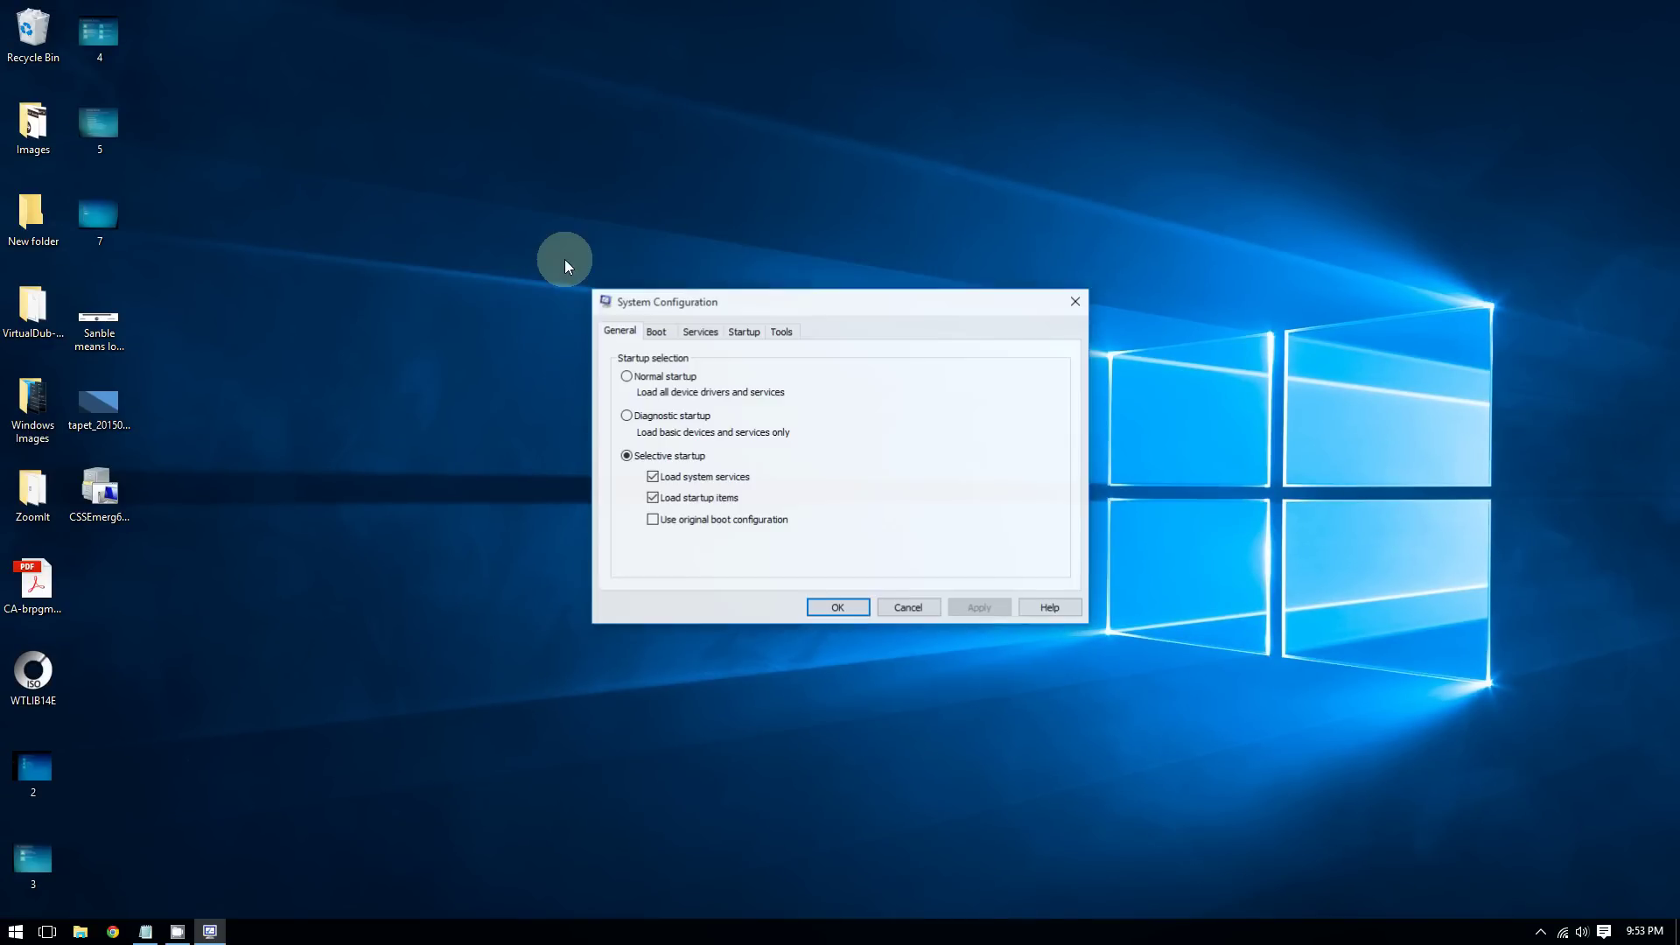
Step: Move the System Configuration window aside and switch to its Services tab
left_click_drag(656, 294, 225, 233)
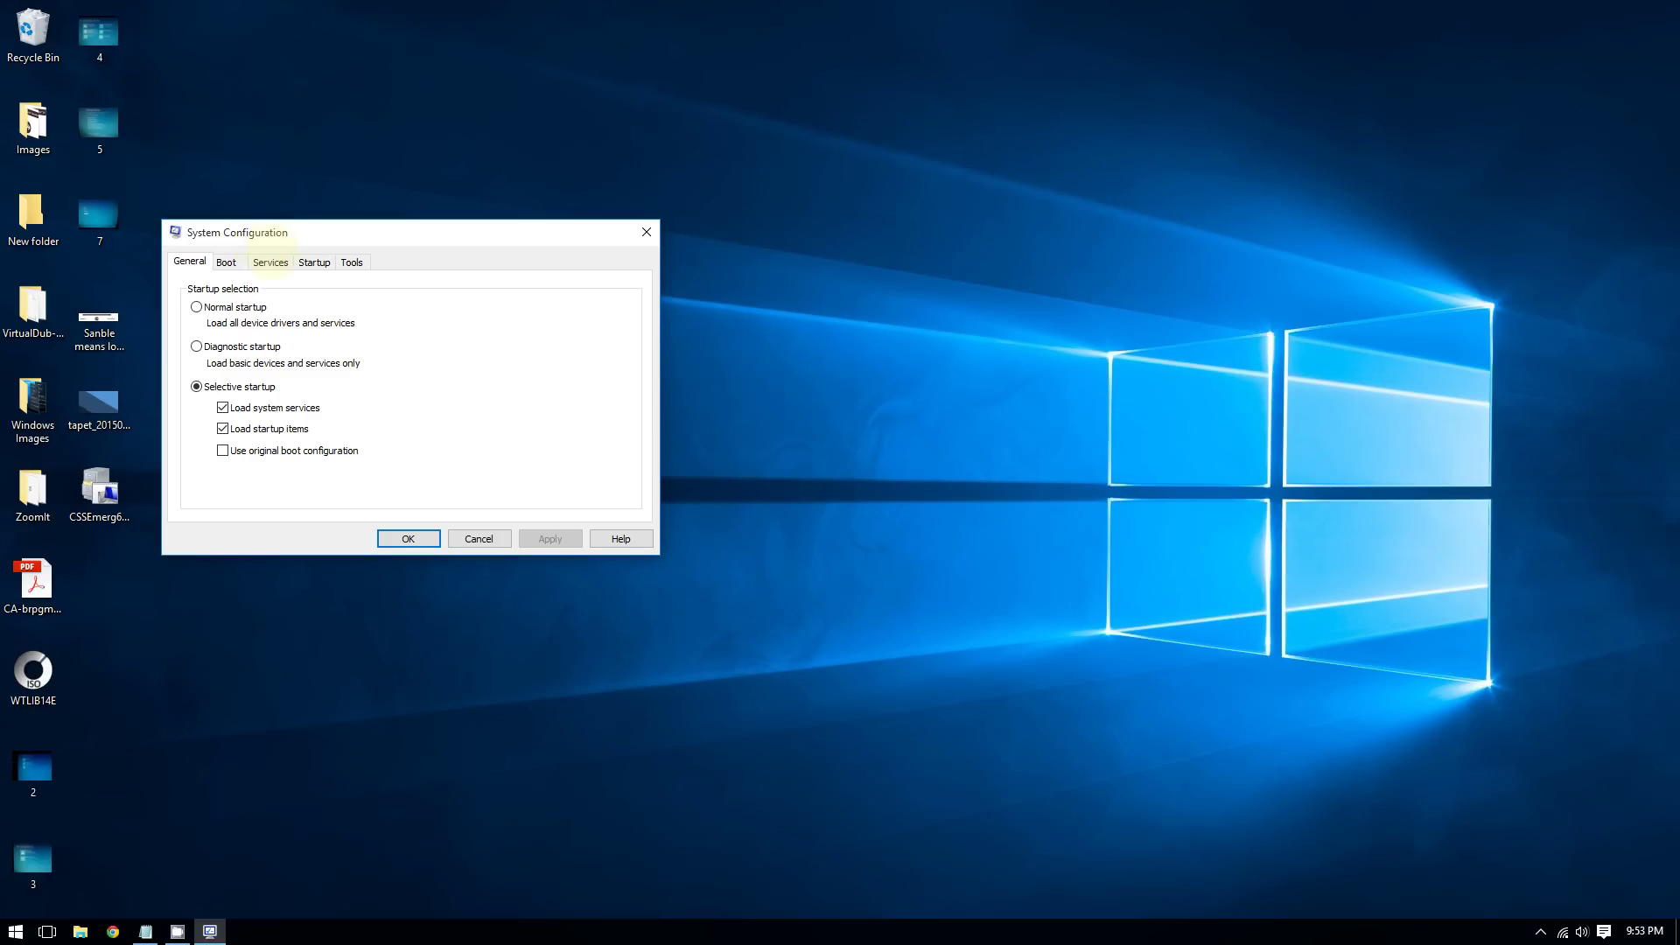
left_click(285, 281)
left_click_drag(274, 229, 219, 113)
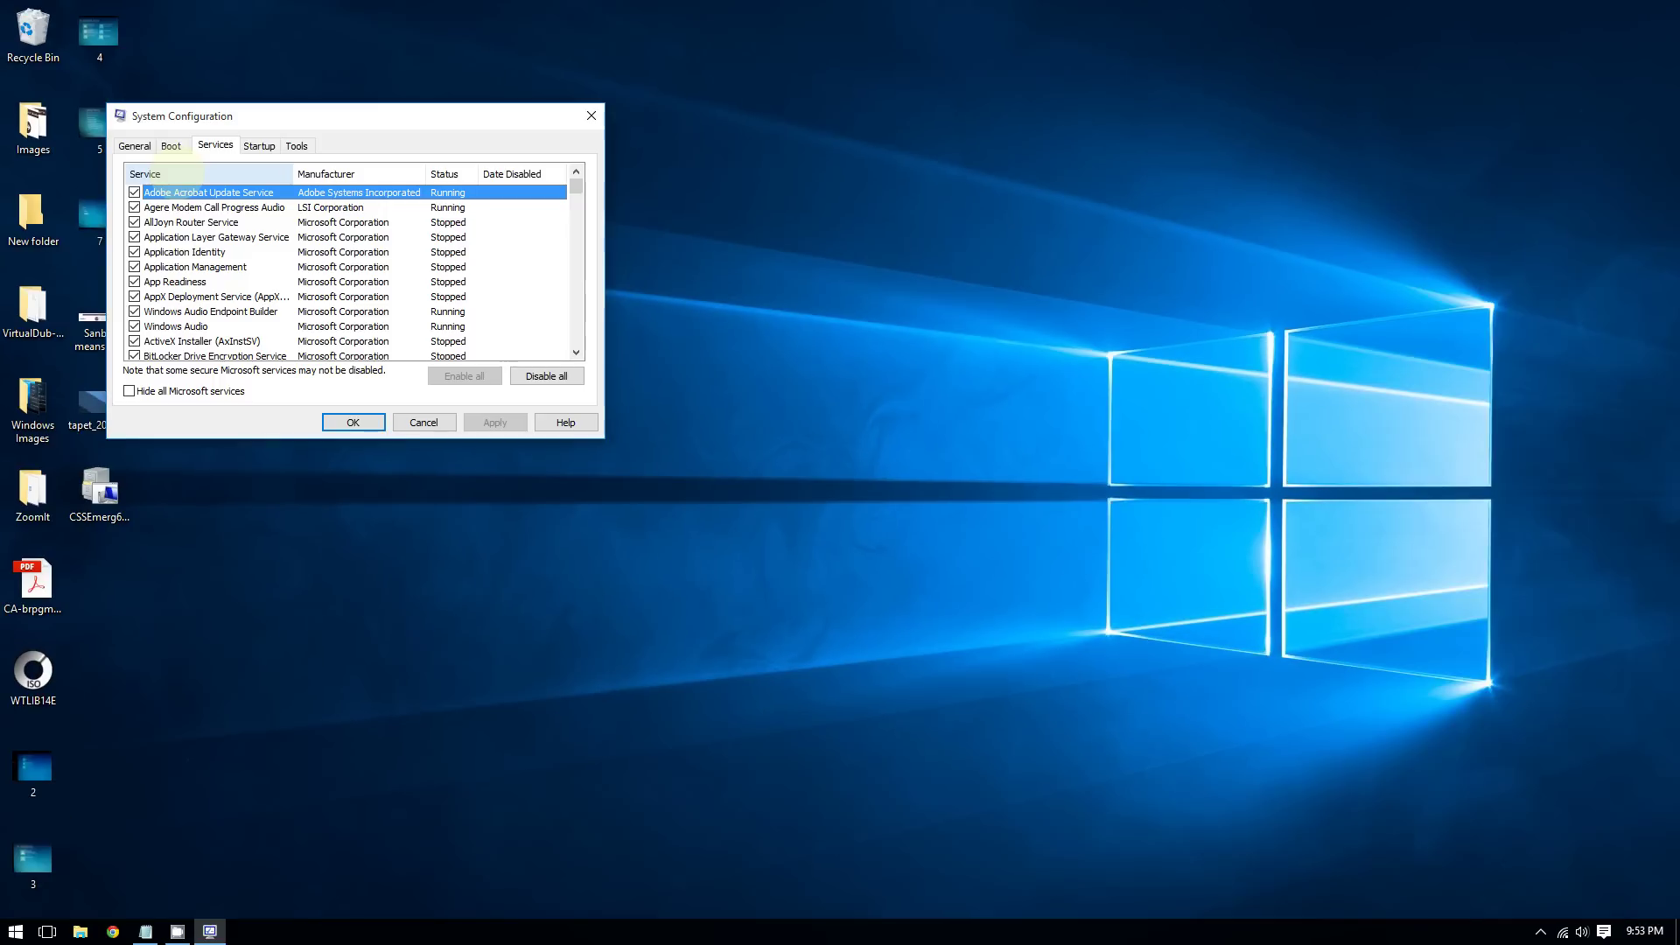
Step: Sort services by name, select Adobe Acrobat Update Service, then bring the Notepad notes forward
left_click(188, 173)
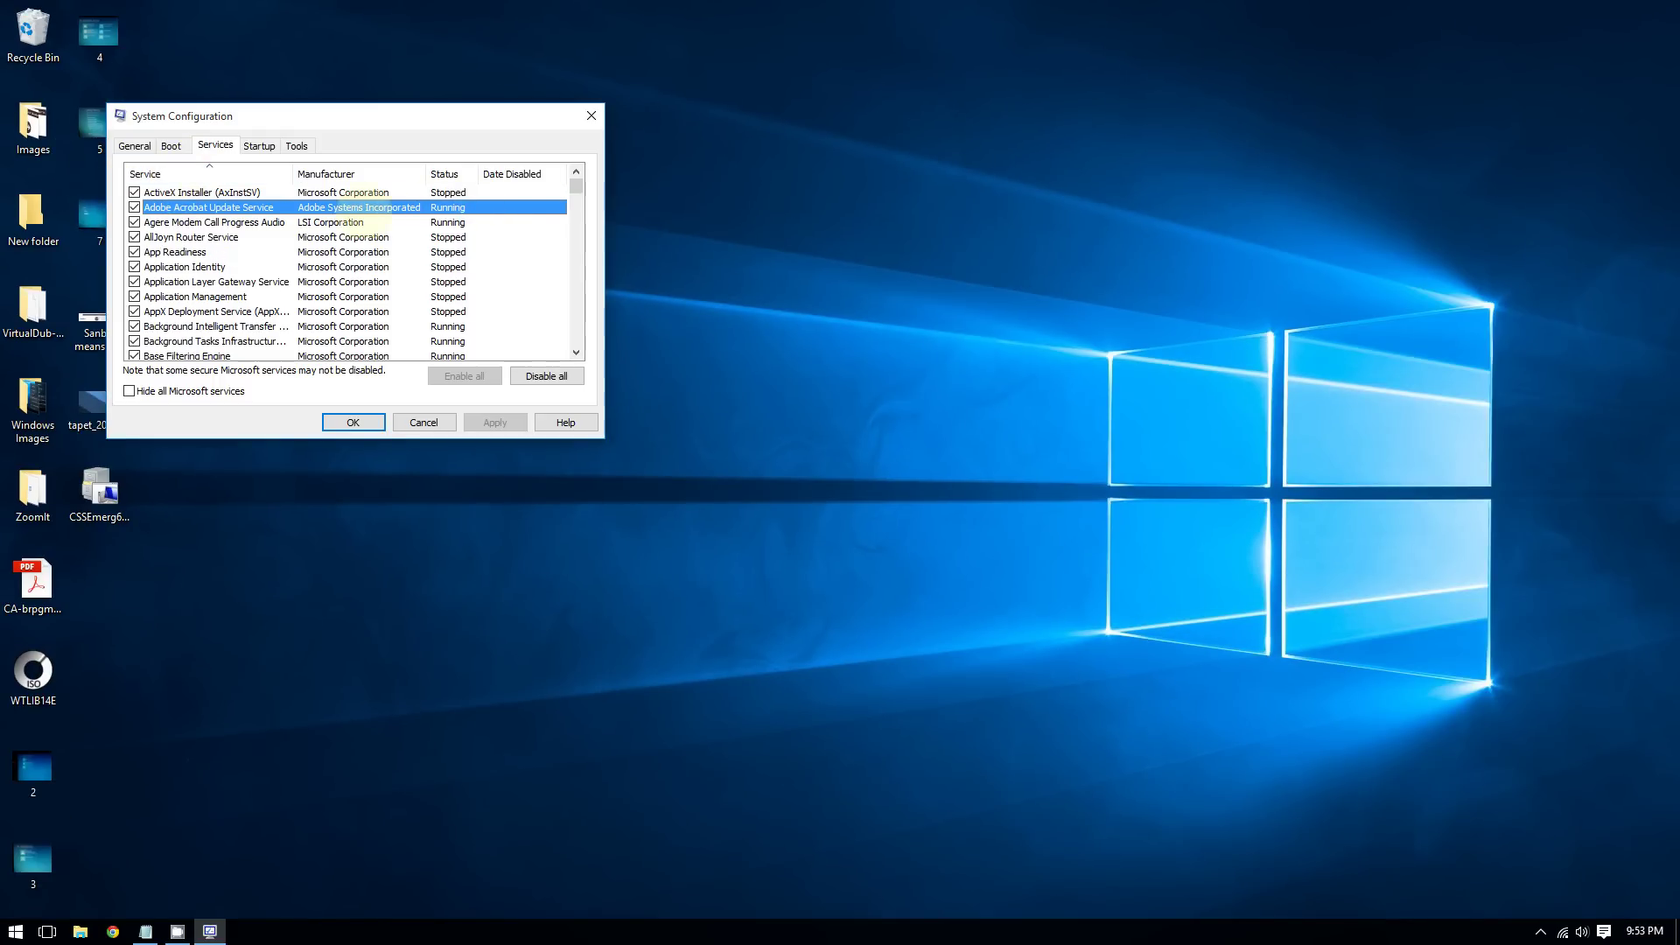
scroll(205, 258, "down", 5)
scroll(214, 261, "up", 5)
left_click(210, 208)
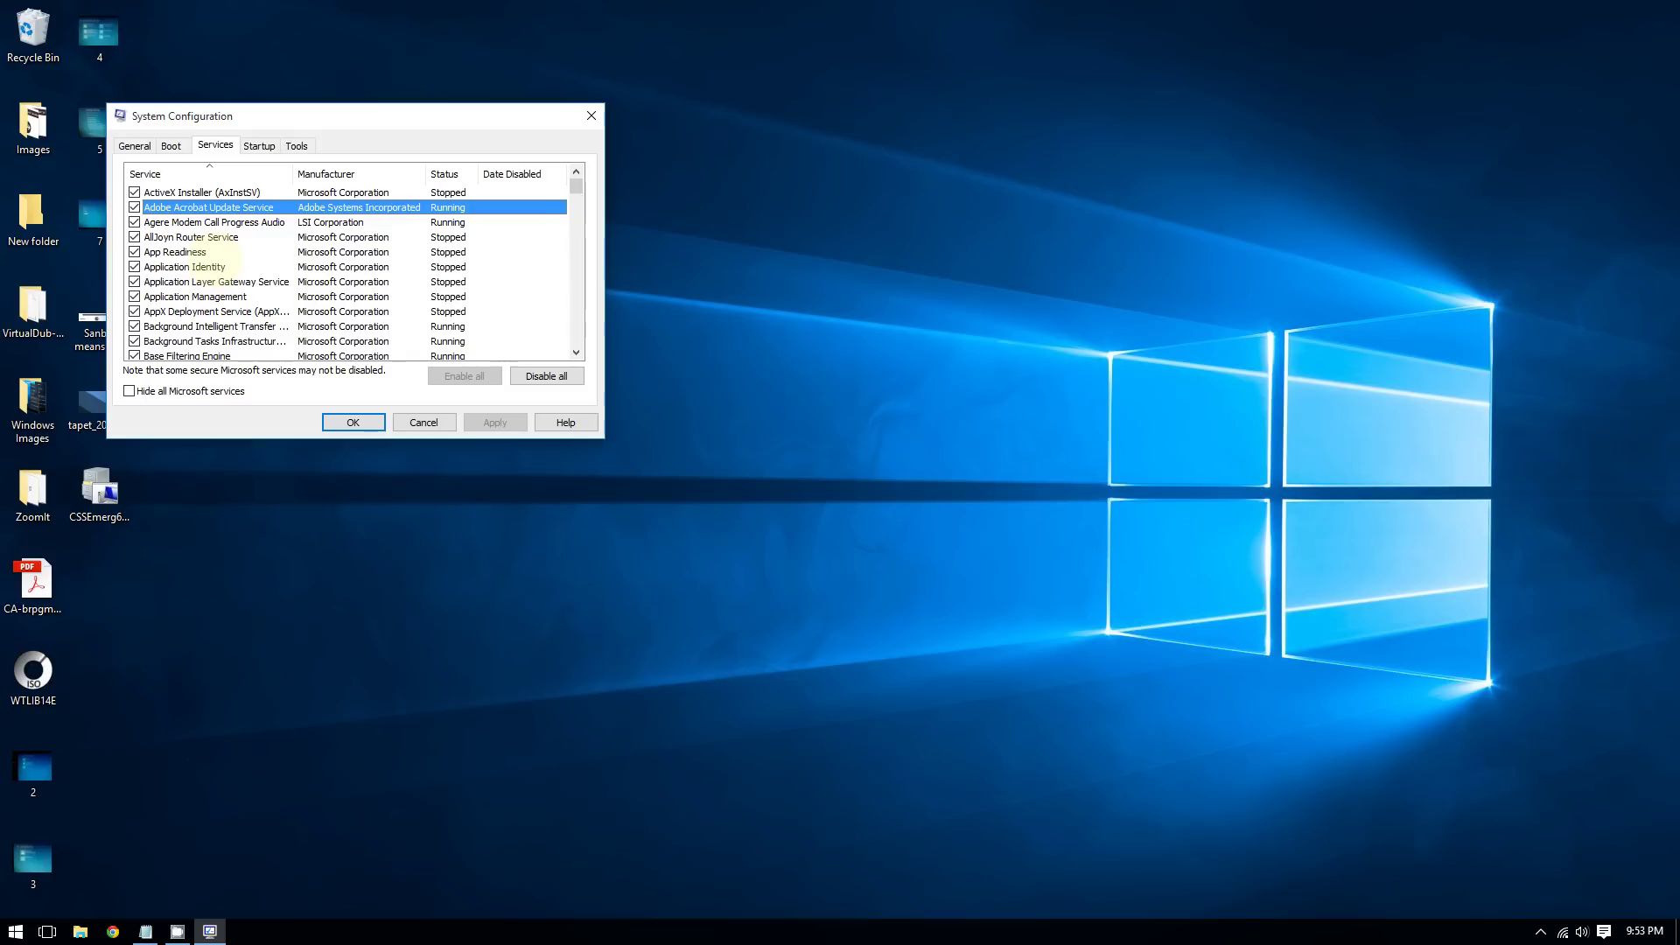
mouse_move(146, 929)
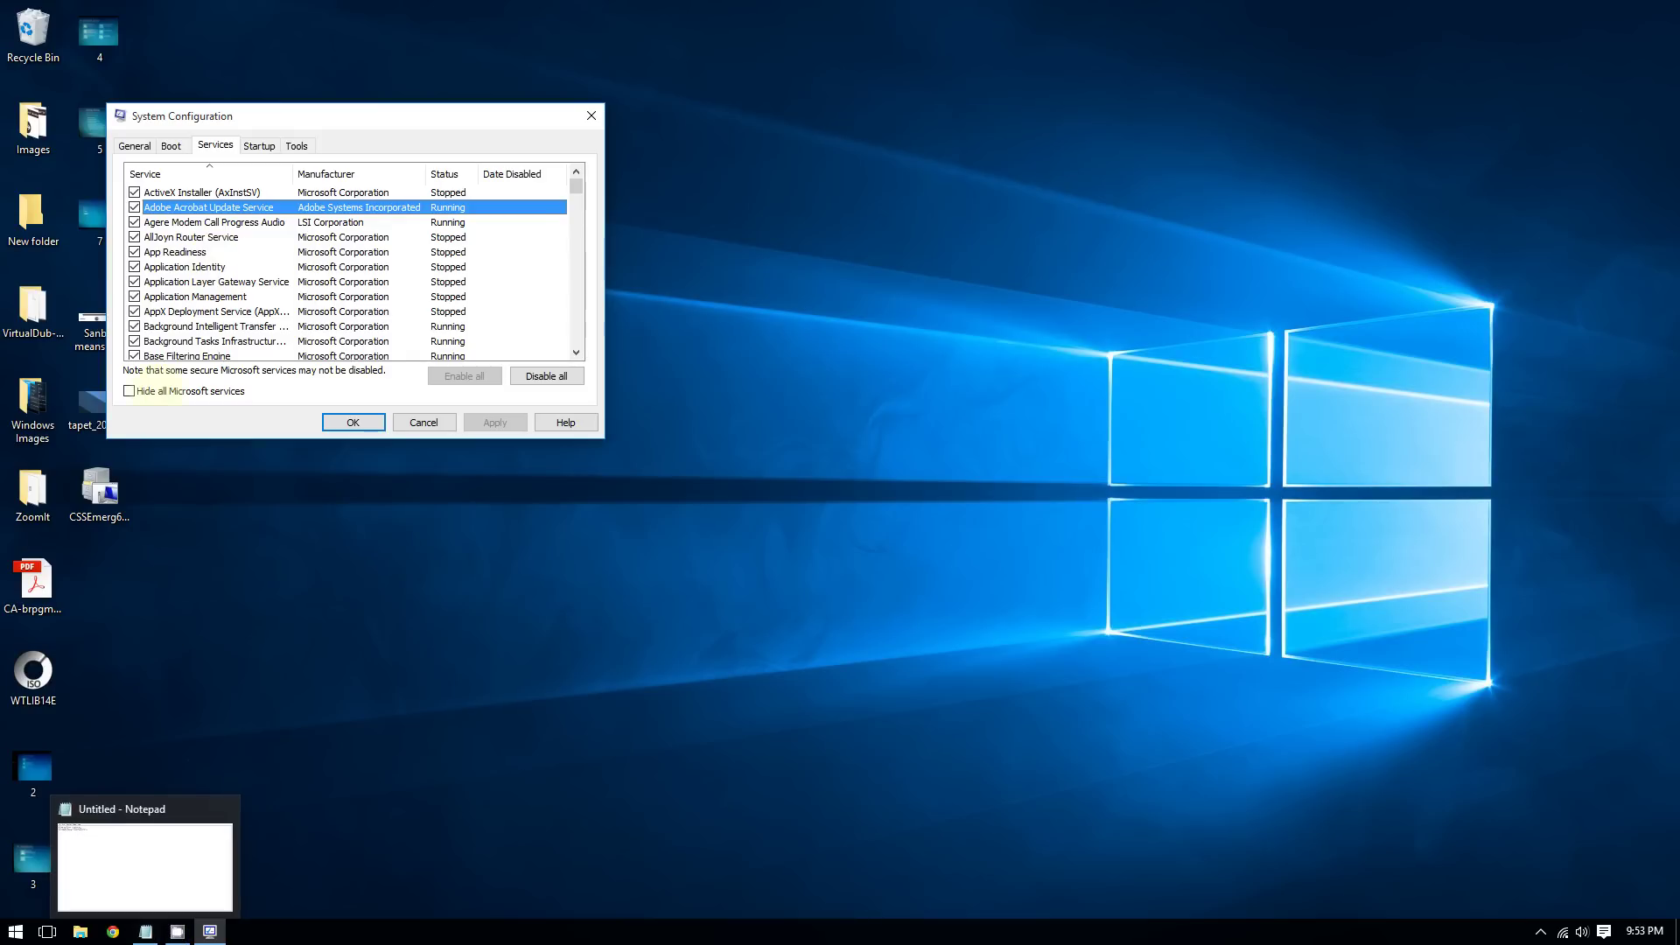
left_click(138, 893)
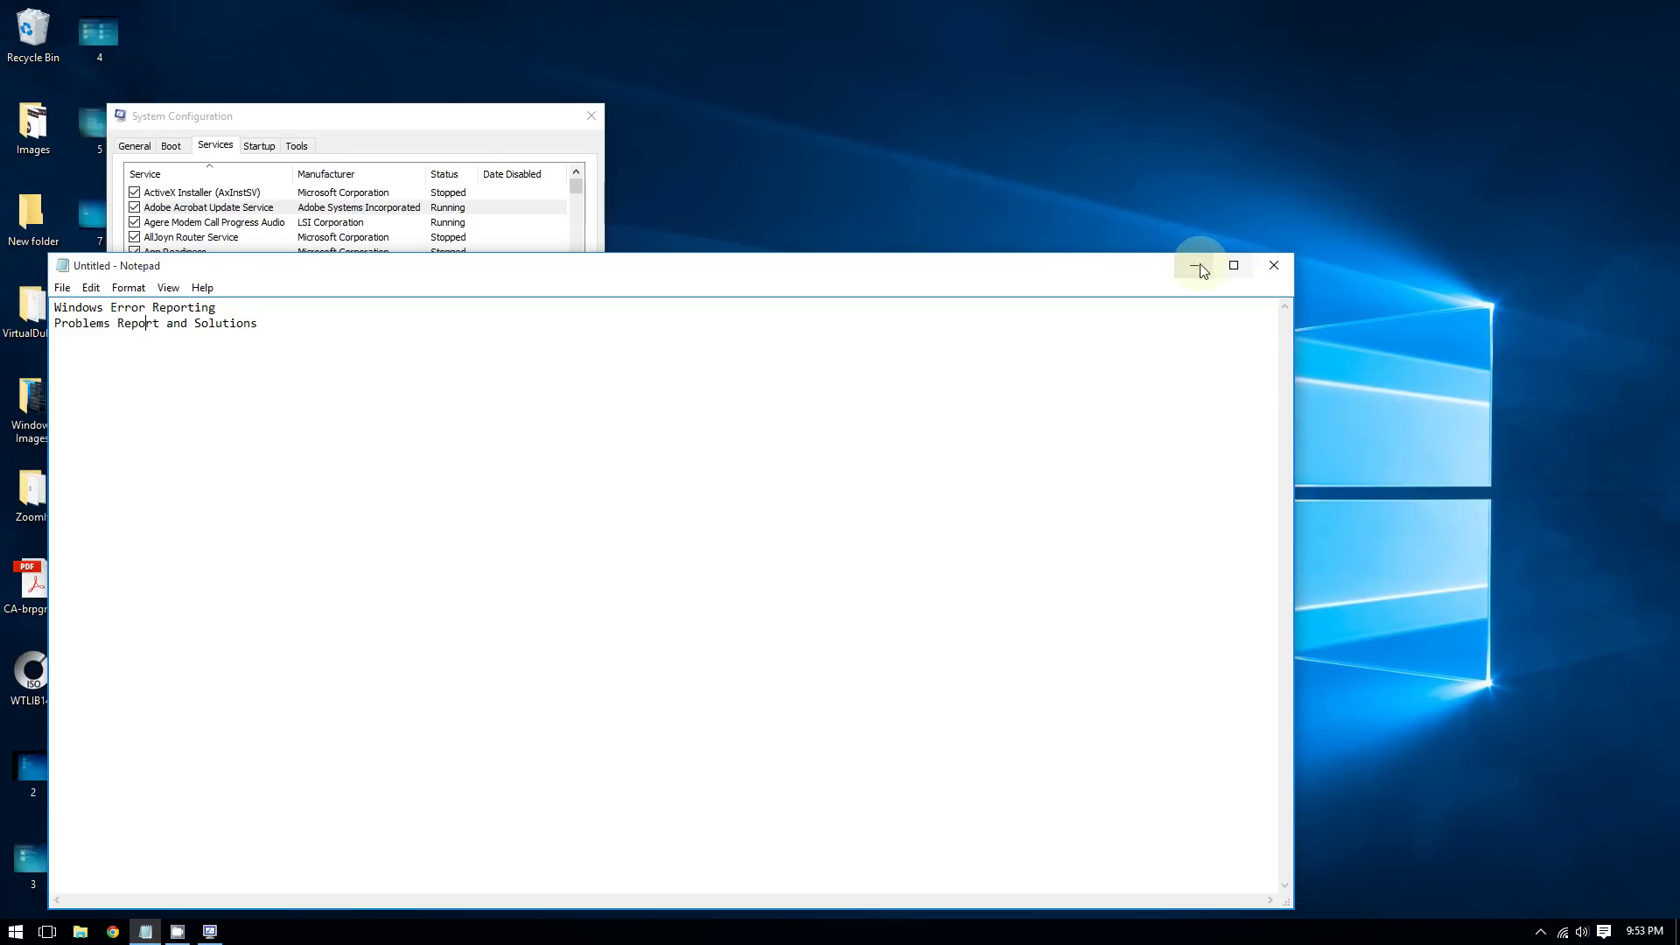
Step: Minimize Notepad, uncheck Windows Error Reporting Service, then restore the Notepad notes
left_click(1196, 266)
scroll(223, 259, "down", 5)
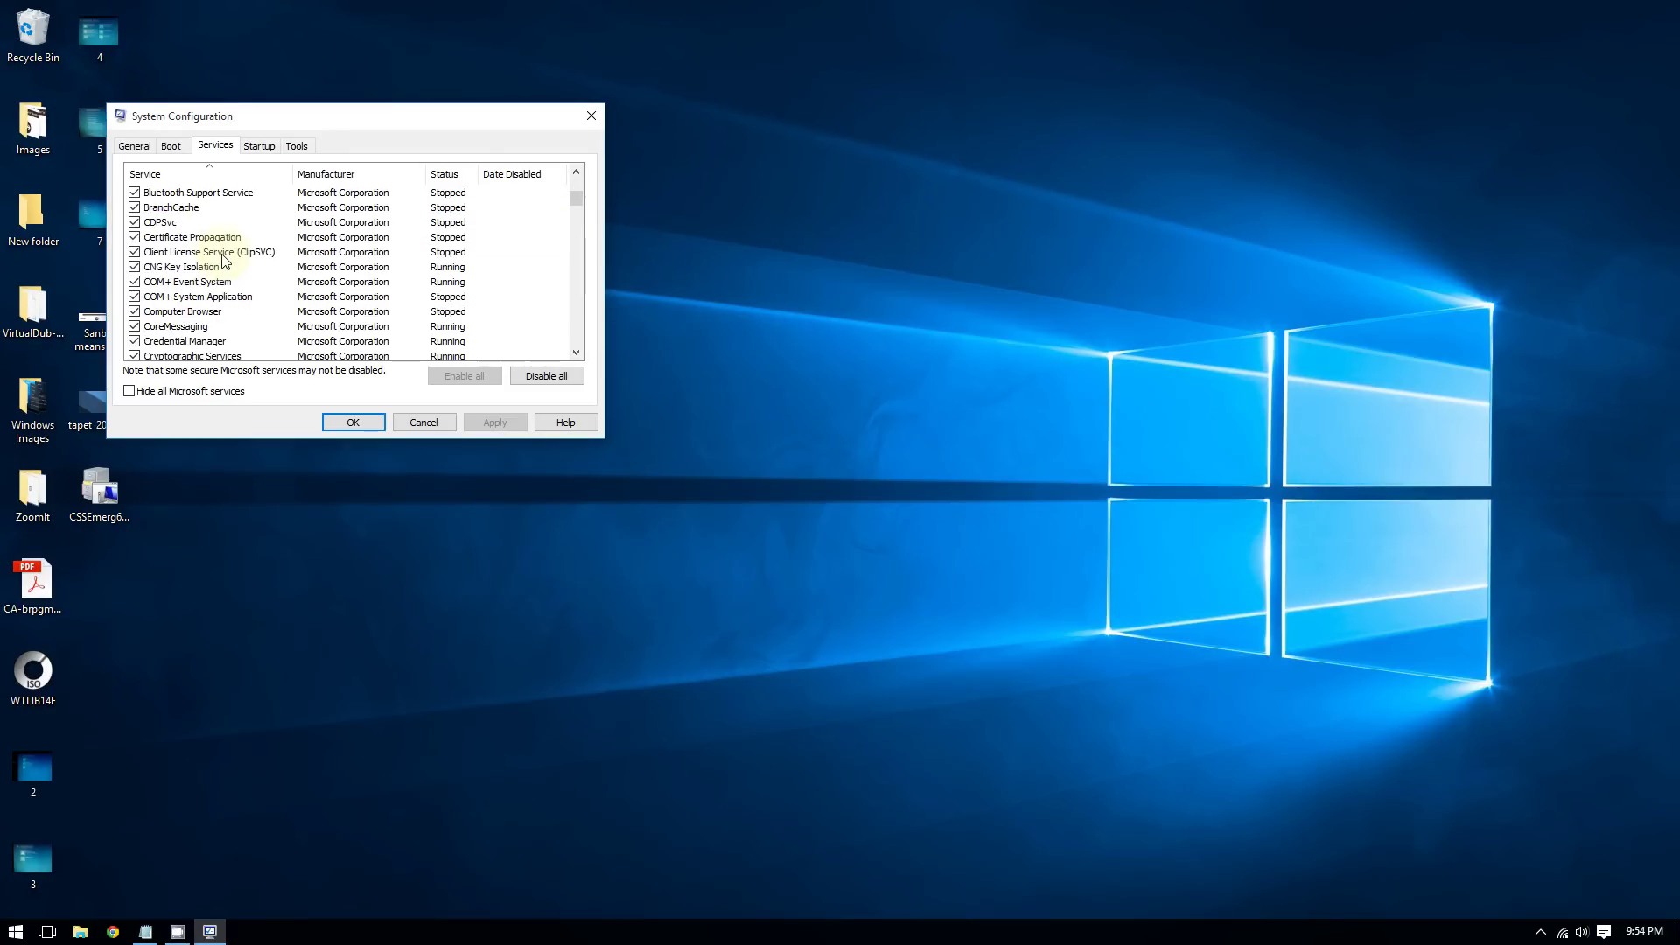
scroll(223, 259, "down", 20)
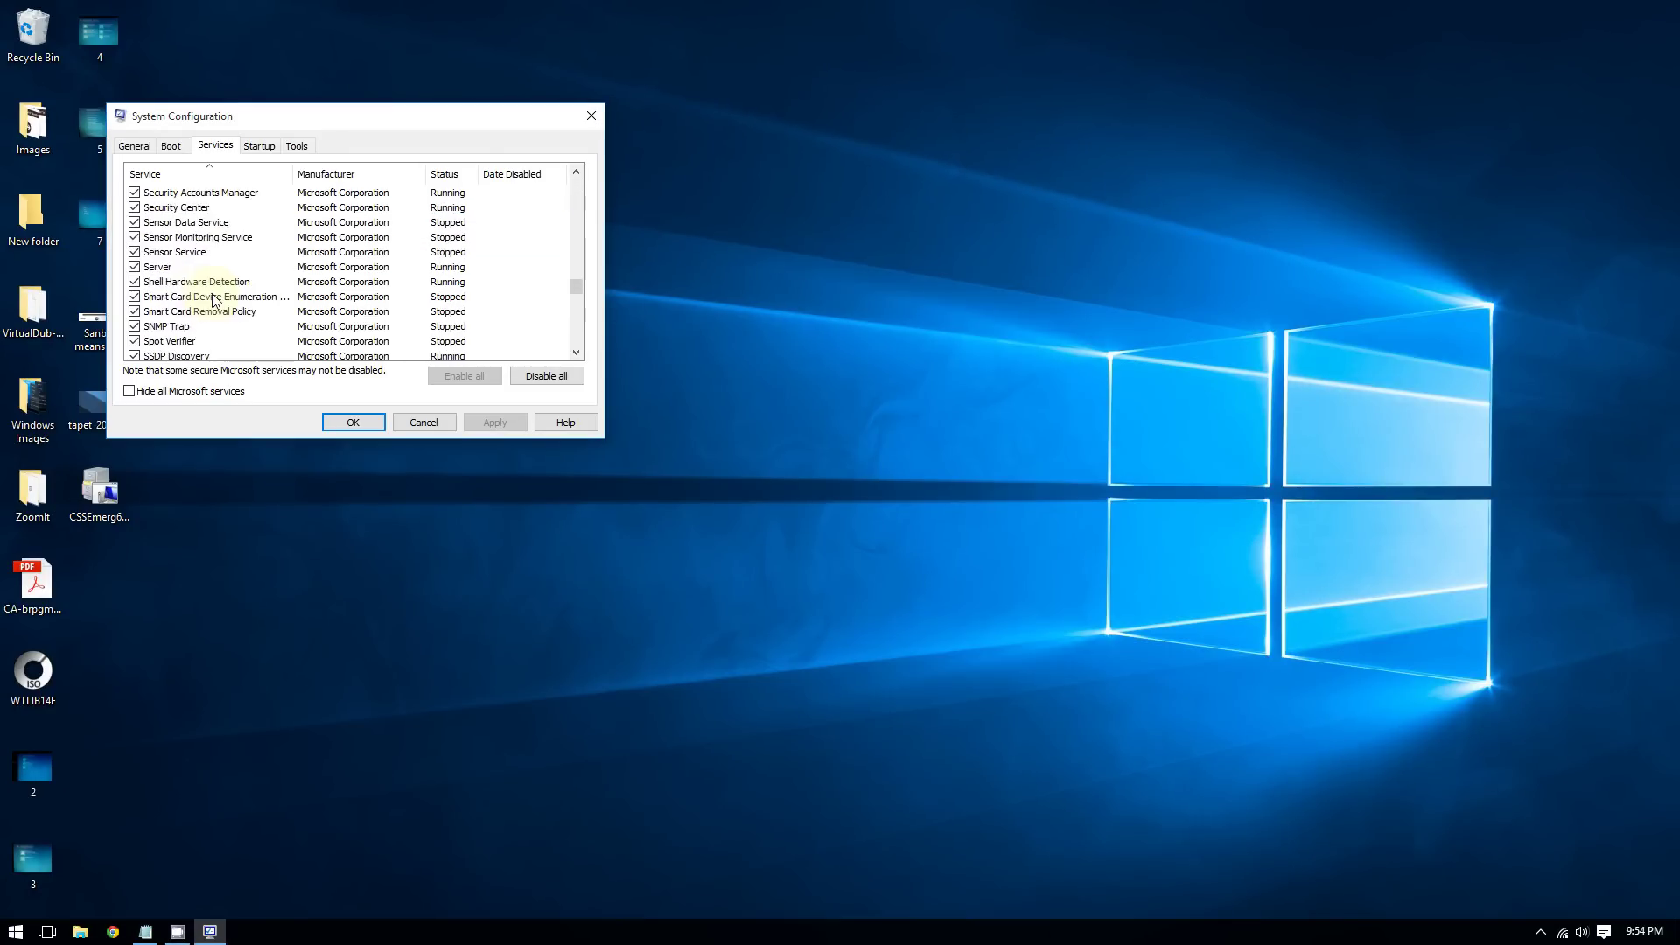
scroll(212, 300, "down", 10)
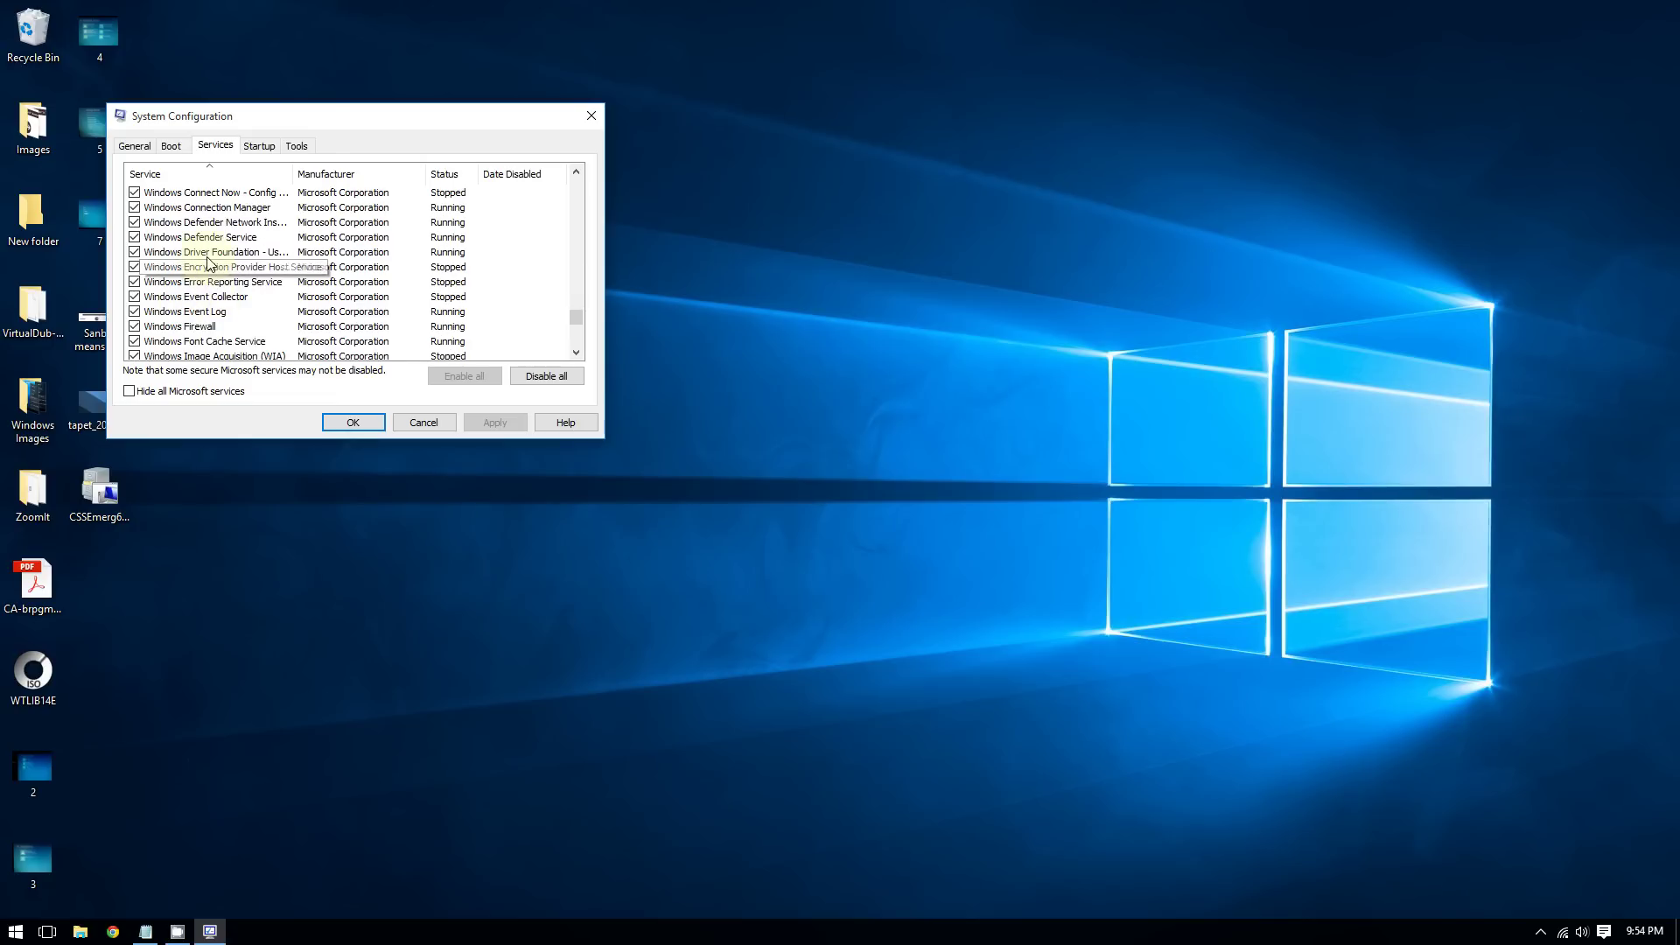
scroll(214, 280, "down", 3)
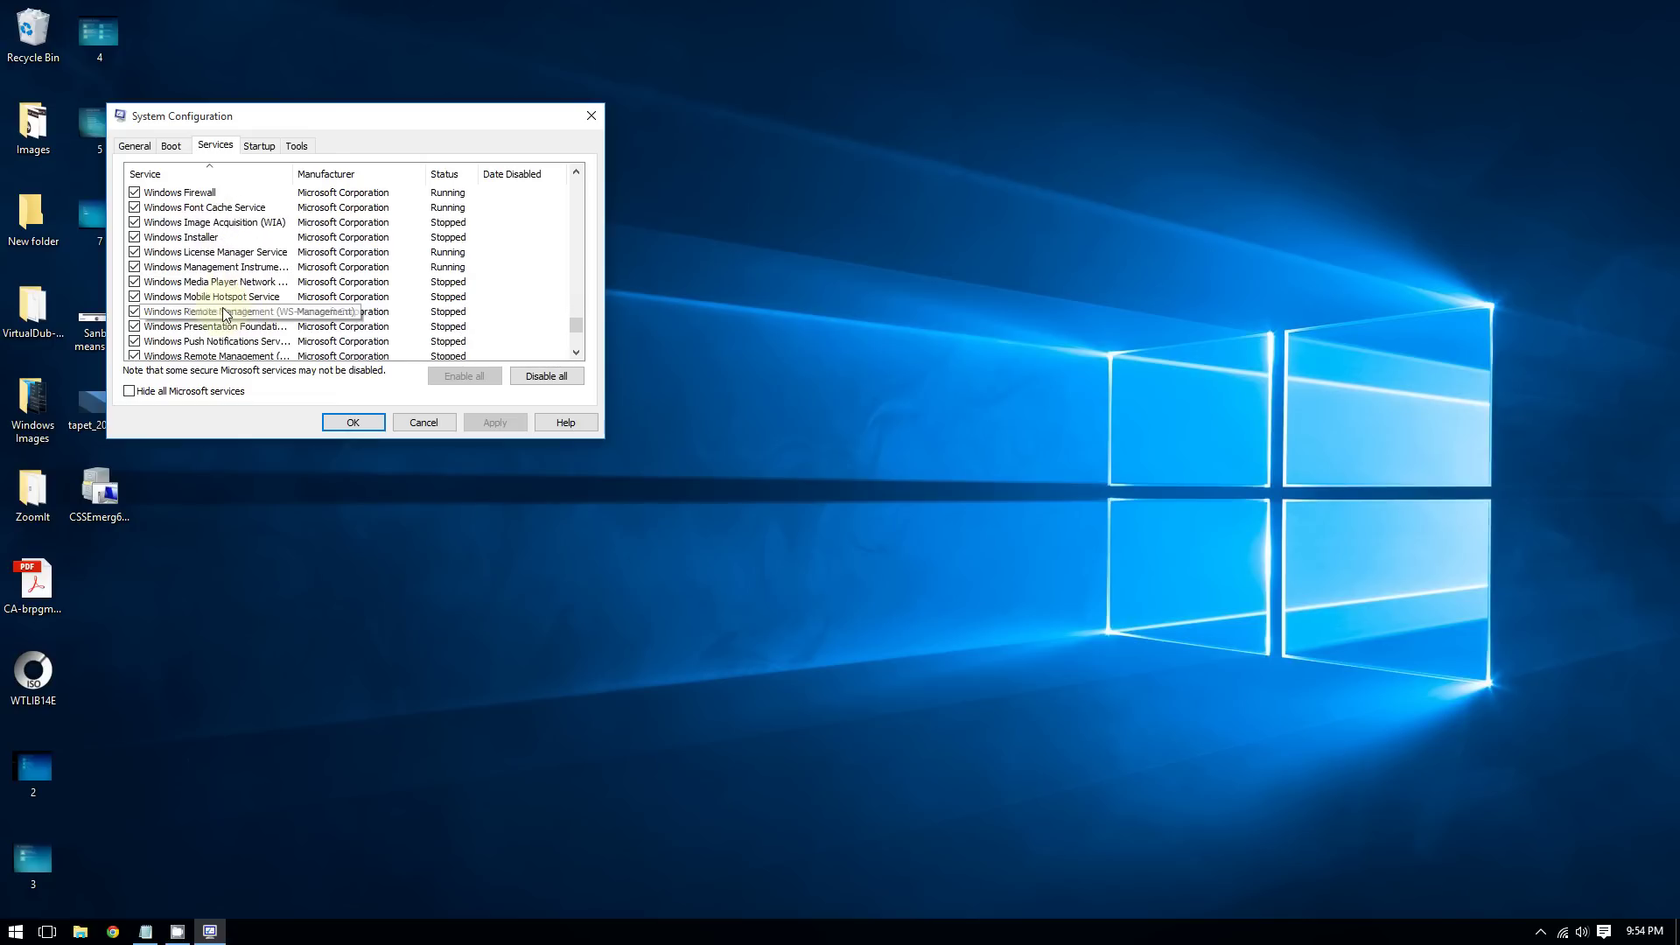
scroll(223, 313, "up", 2)
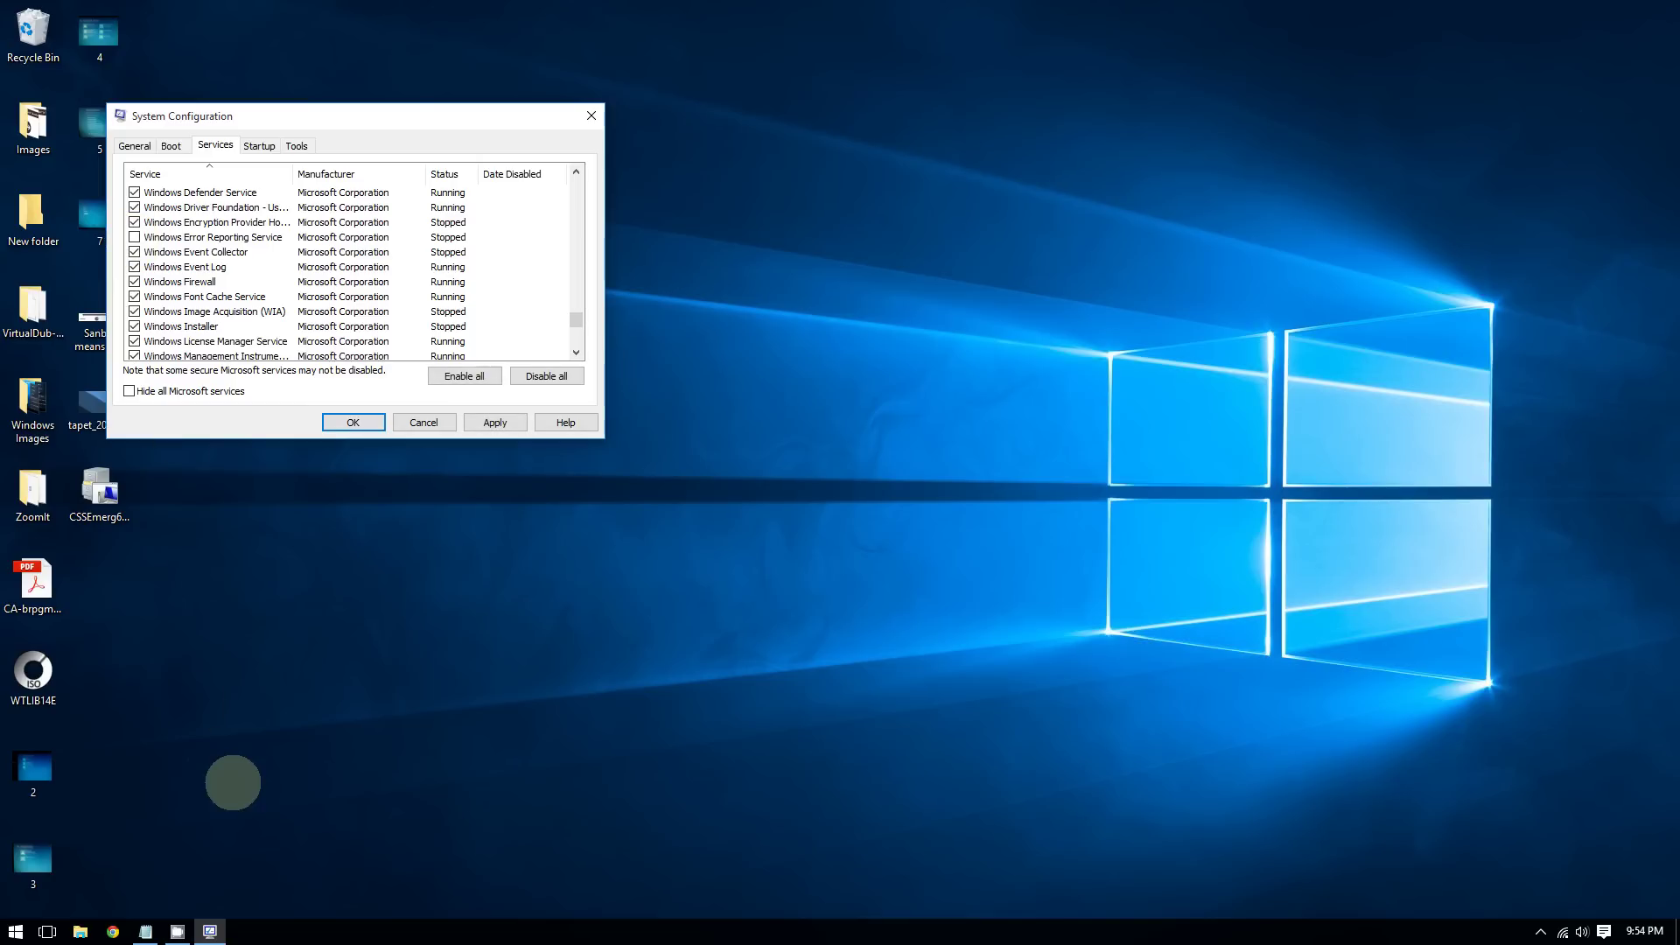
left_click(146, 927)
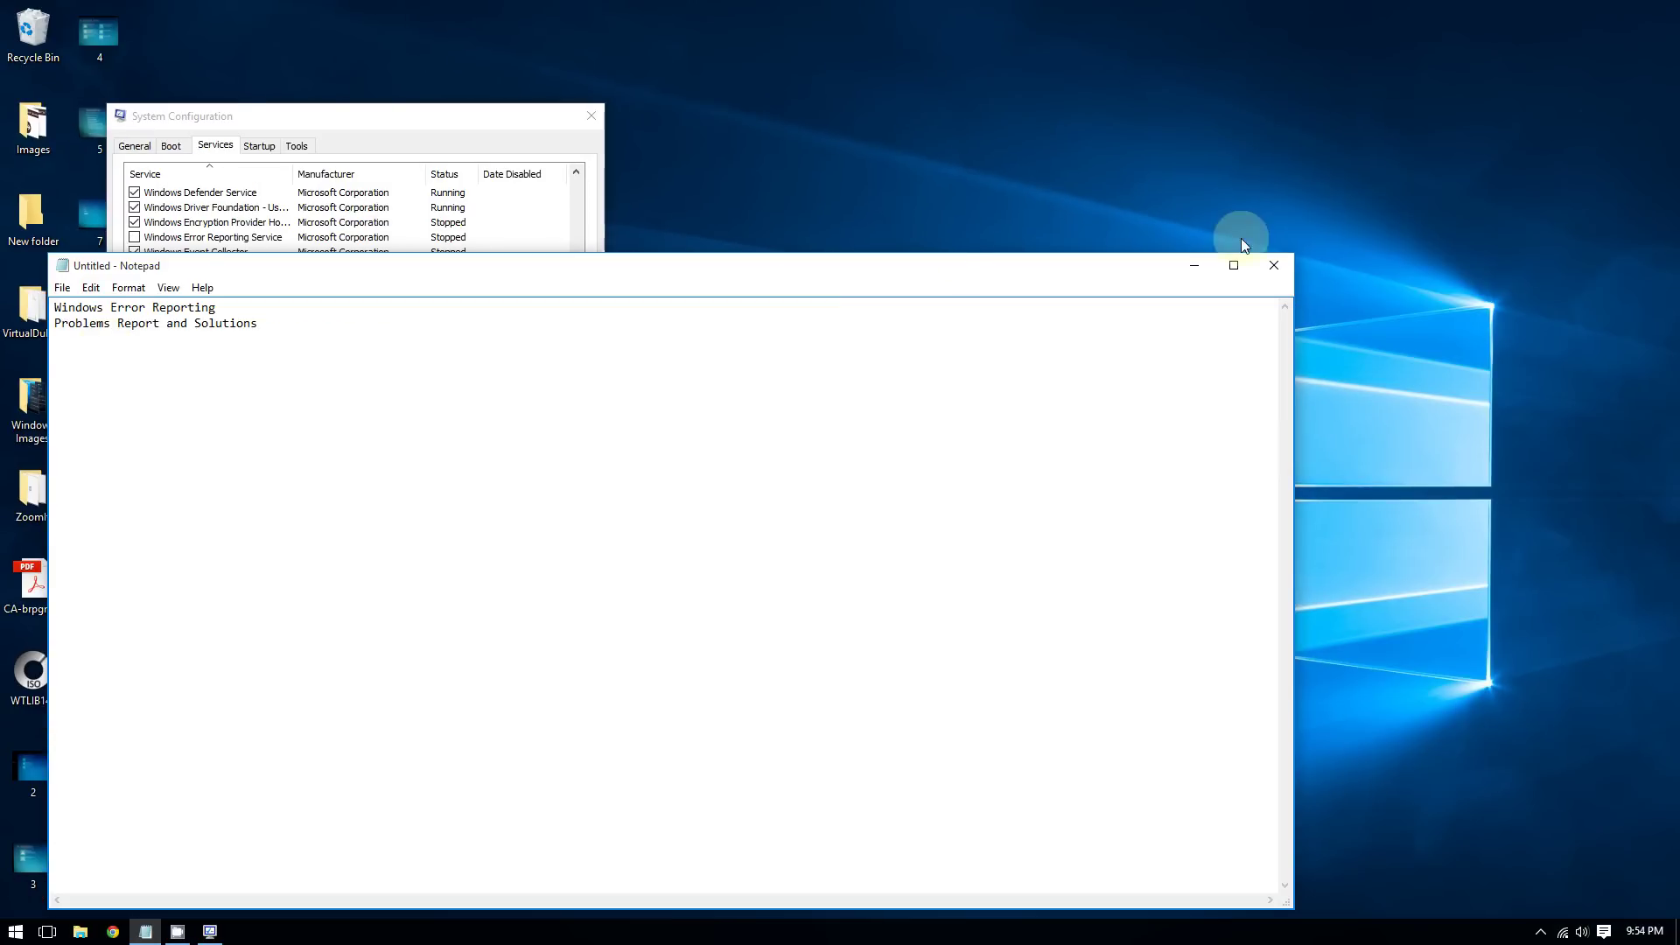
Step: Minimize Notepad and uncheck Problem Reports and Solutions Control Panel Support
left_click(1181, 260)
scroll(183, 285, "up", 20)
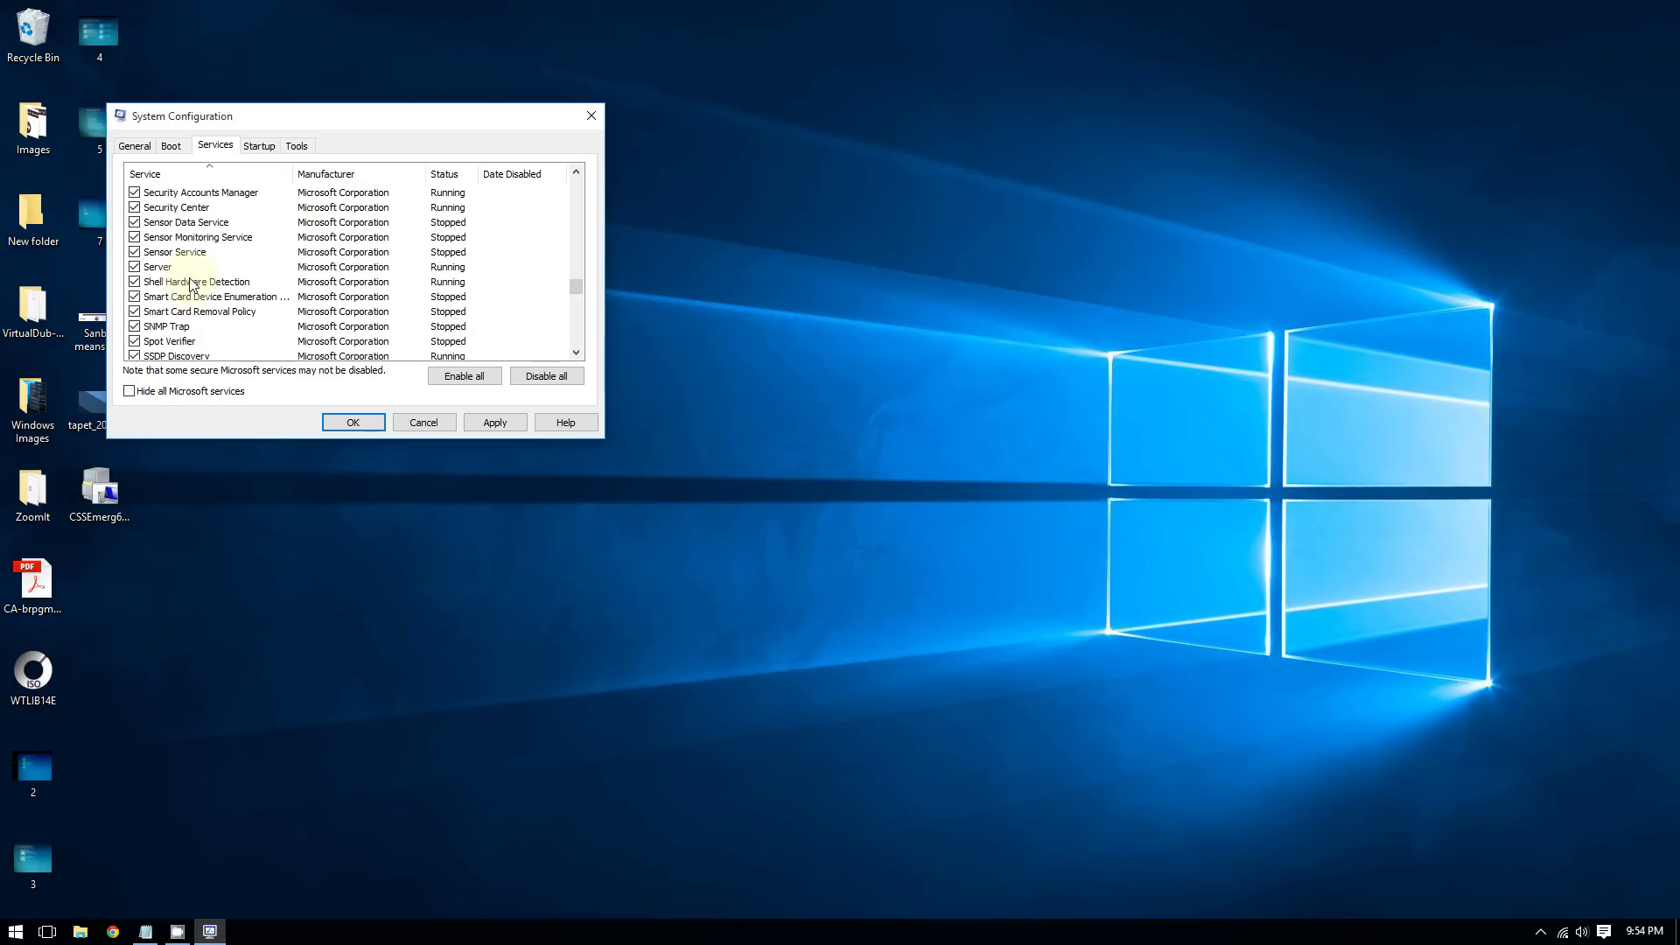
scroll(186, 282, "up", 12)
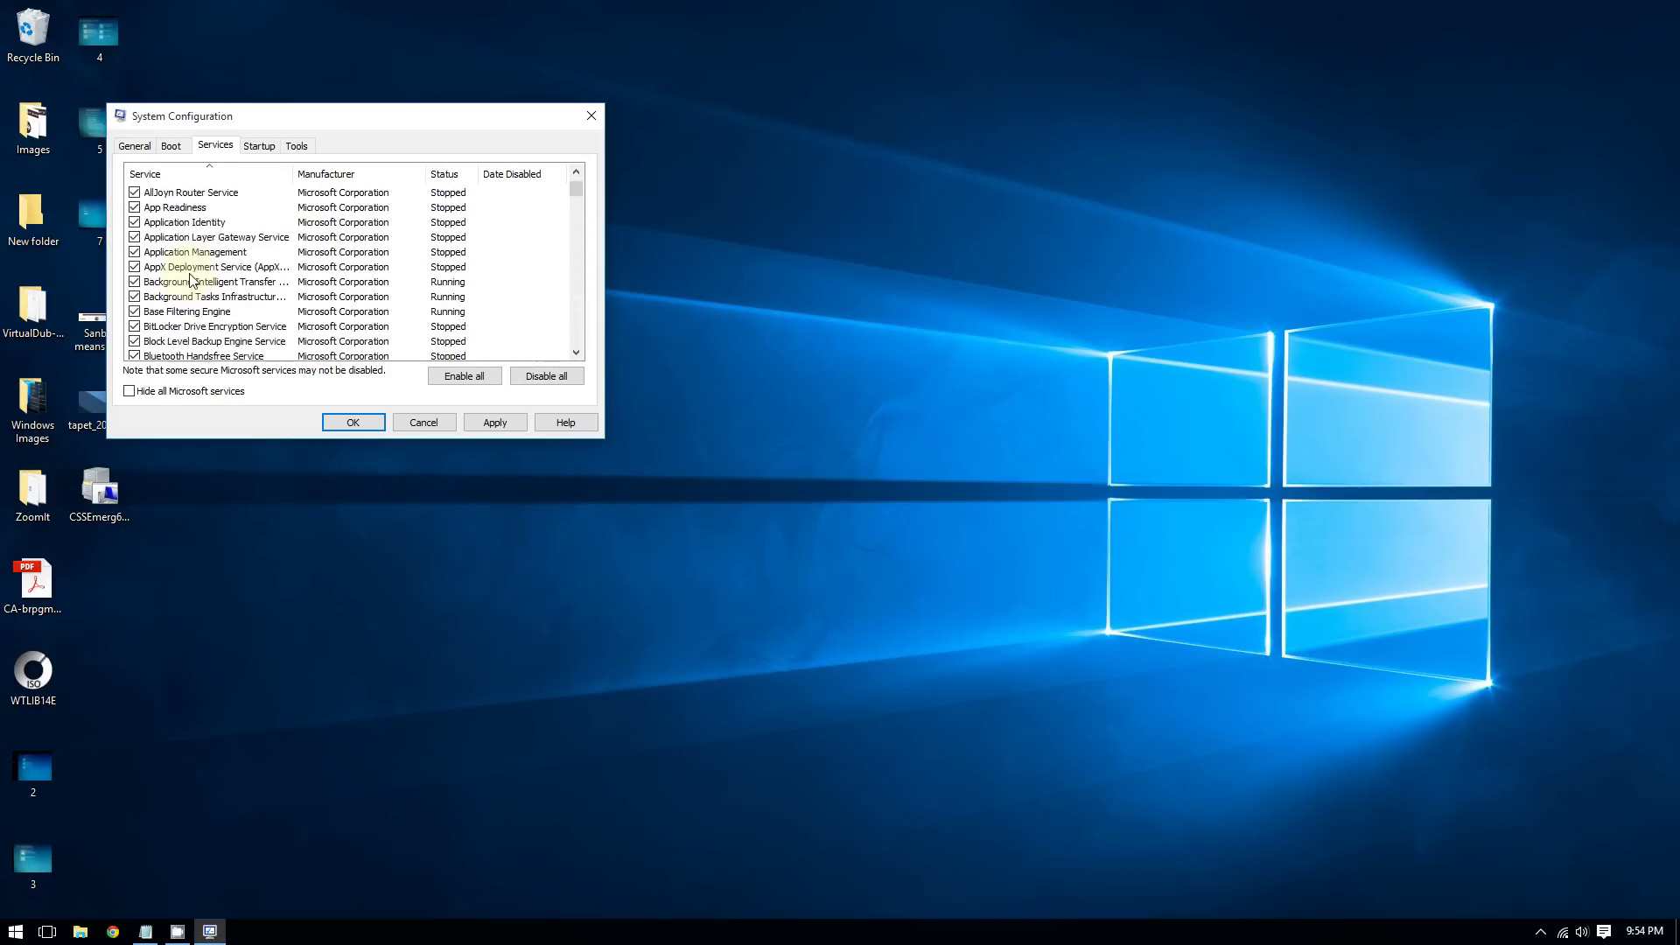
scroll(193, 277, "down", 15)
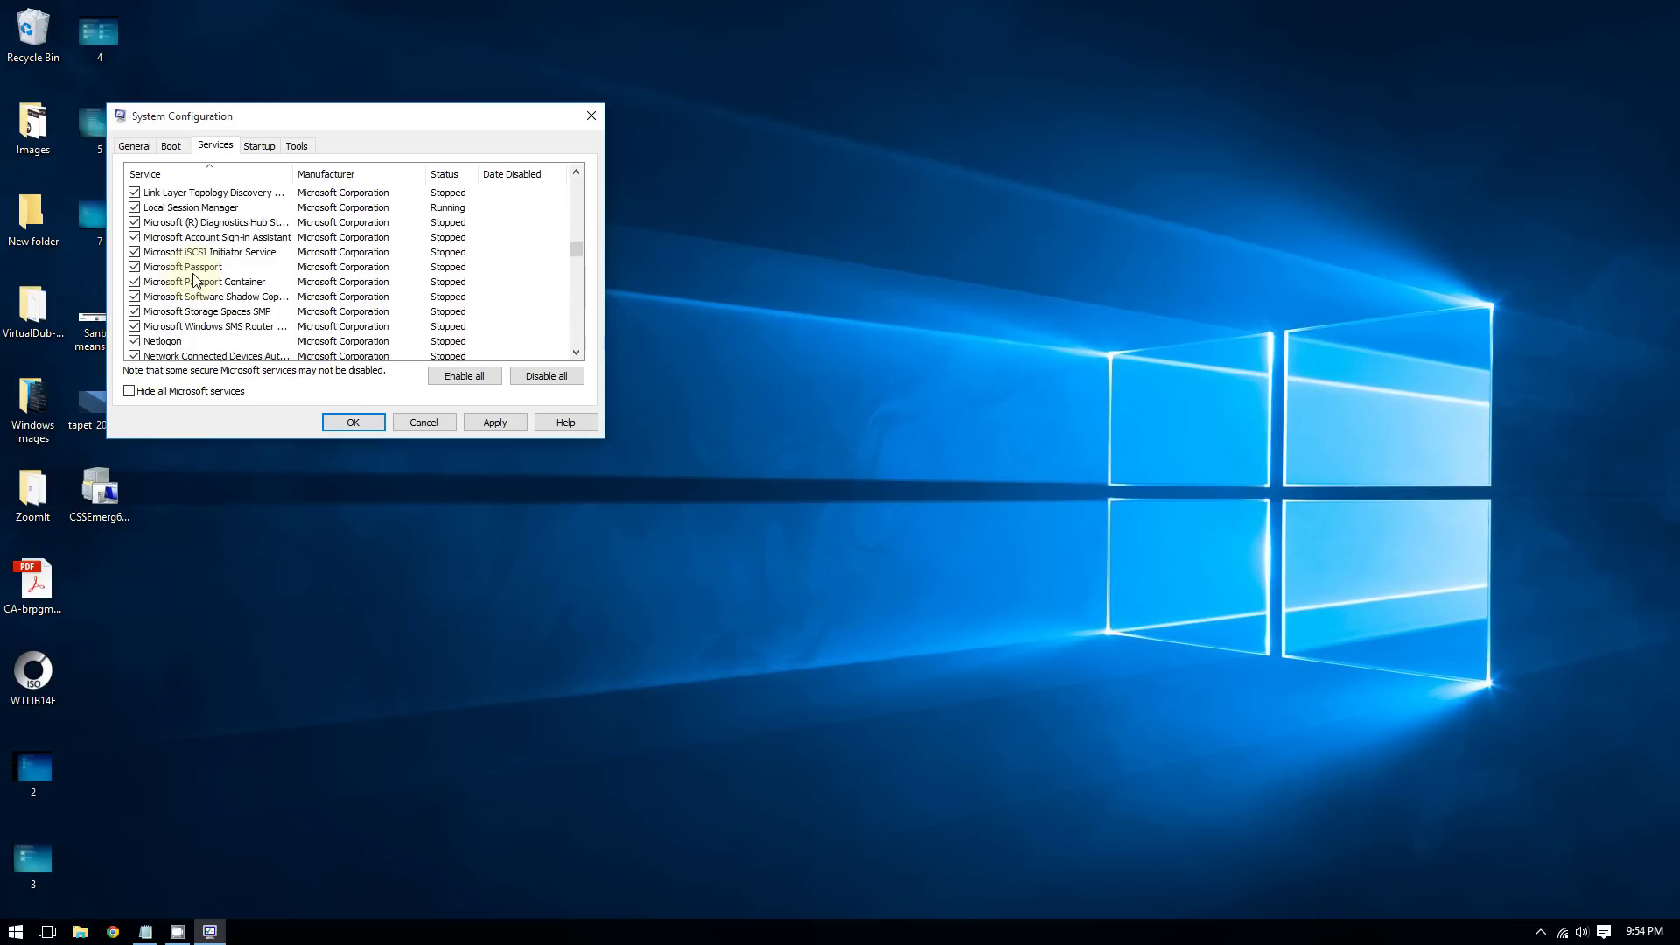
scroll(194, 280, "down", 2)
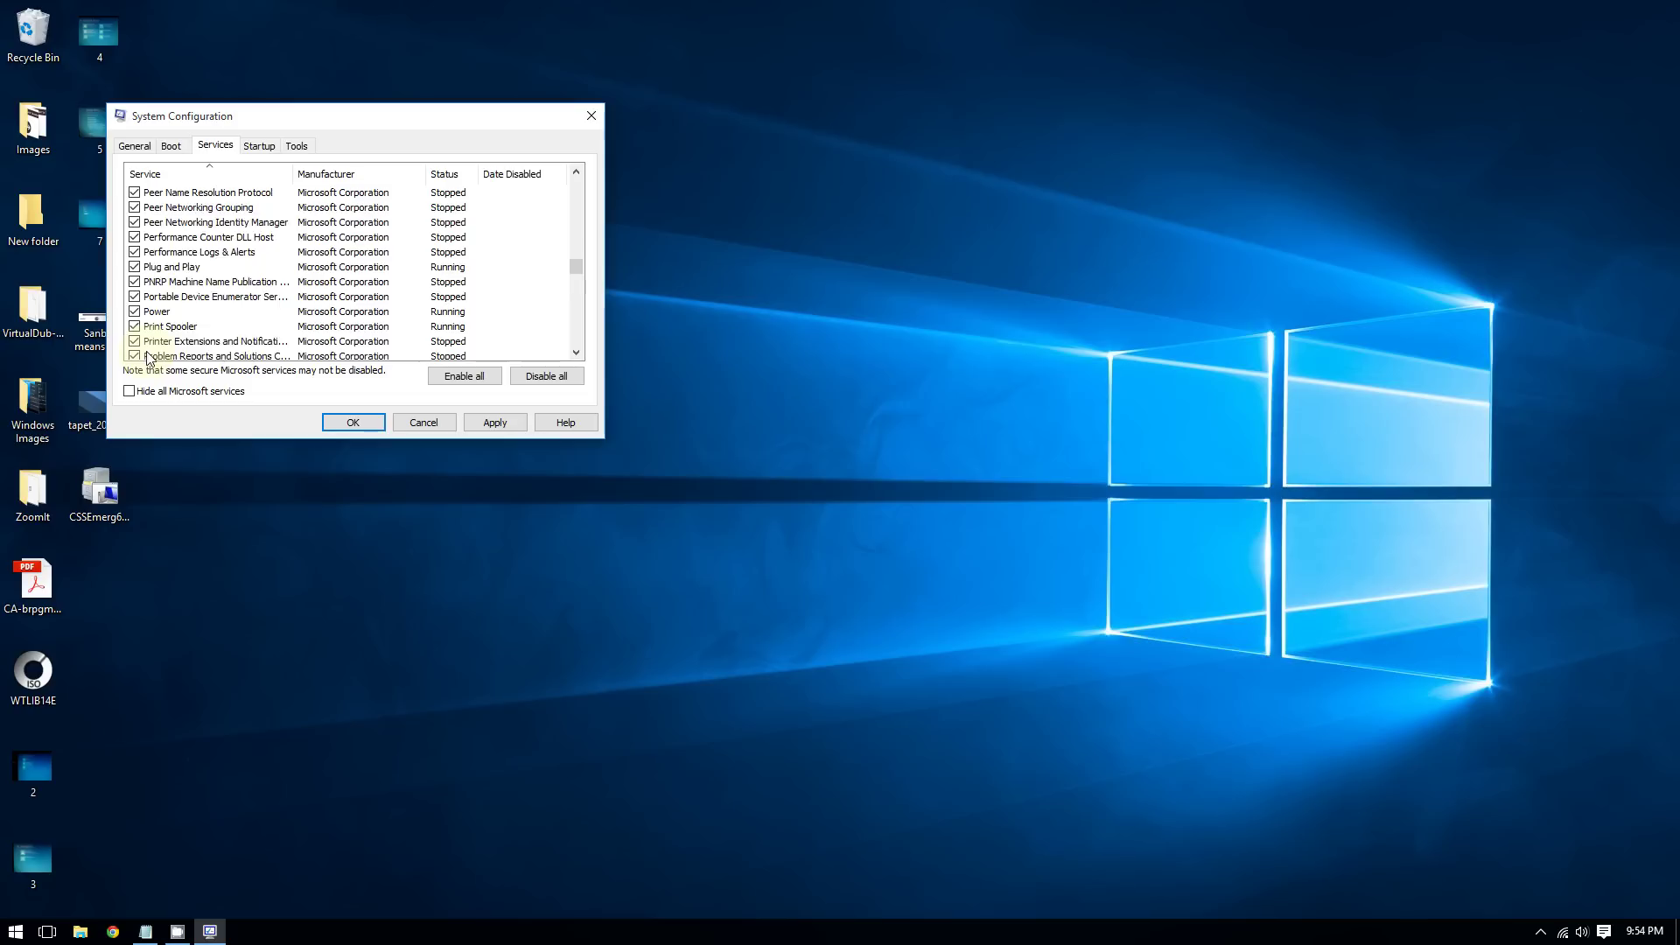
scroll(175, 346, "down", 1)
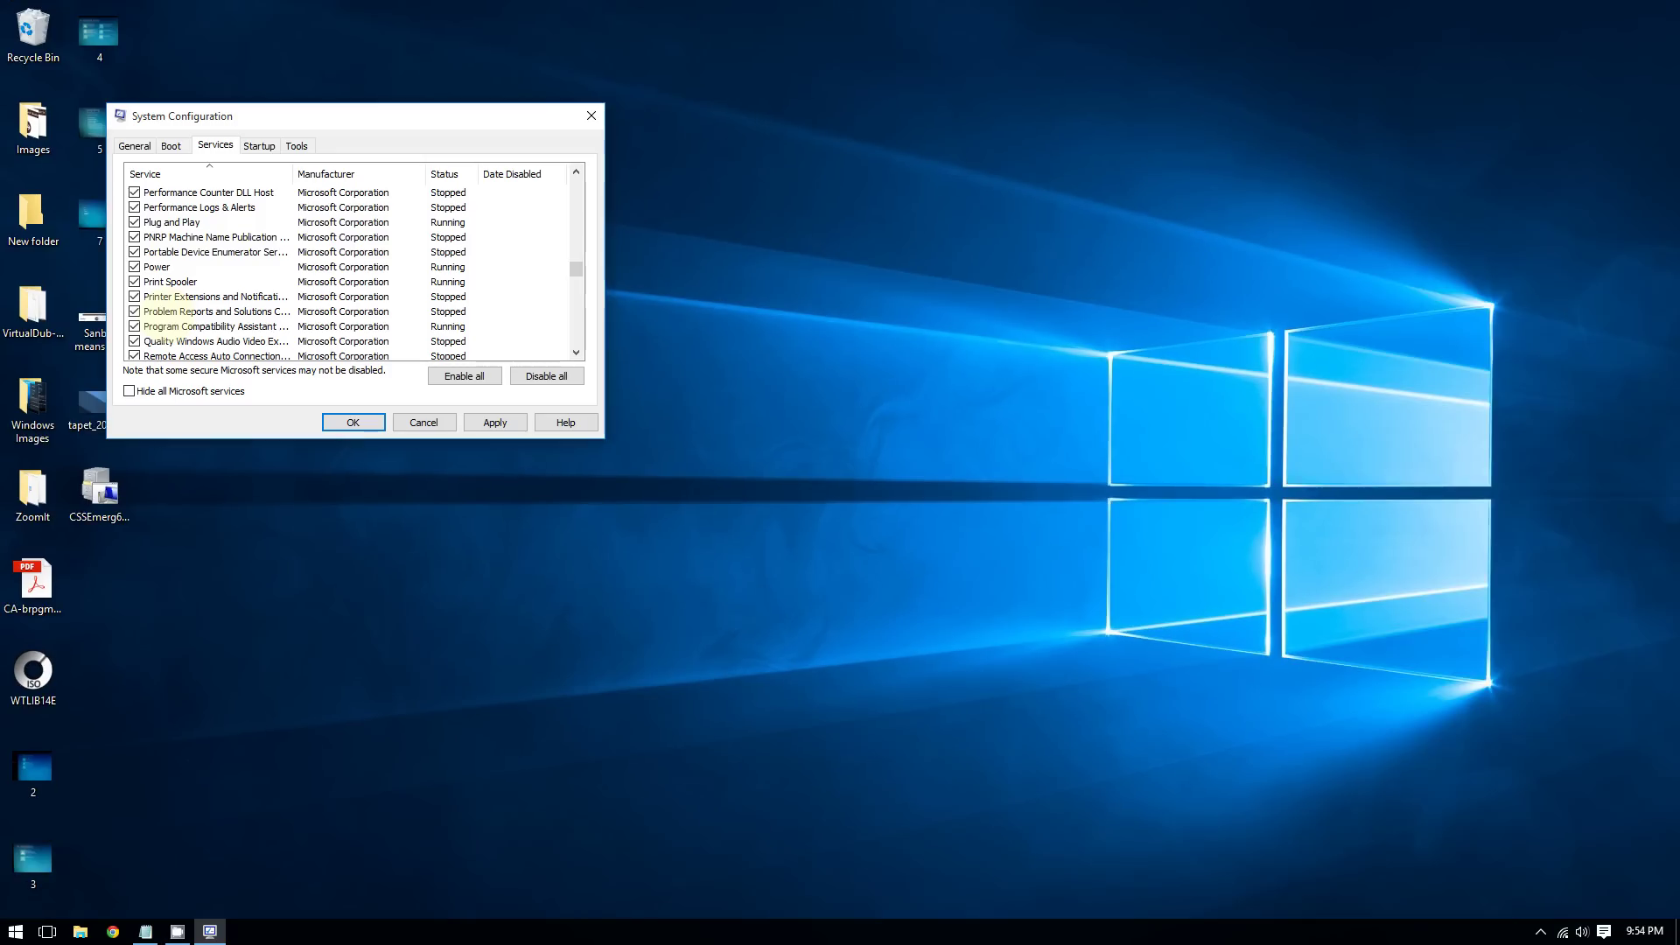
left_click(114, 306)
Step: Move the System Configuration window down and close it with its X button
left_click_drag(289, 114, 276, 90)
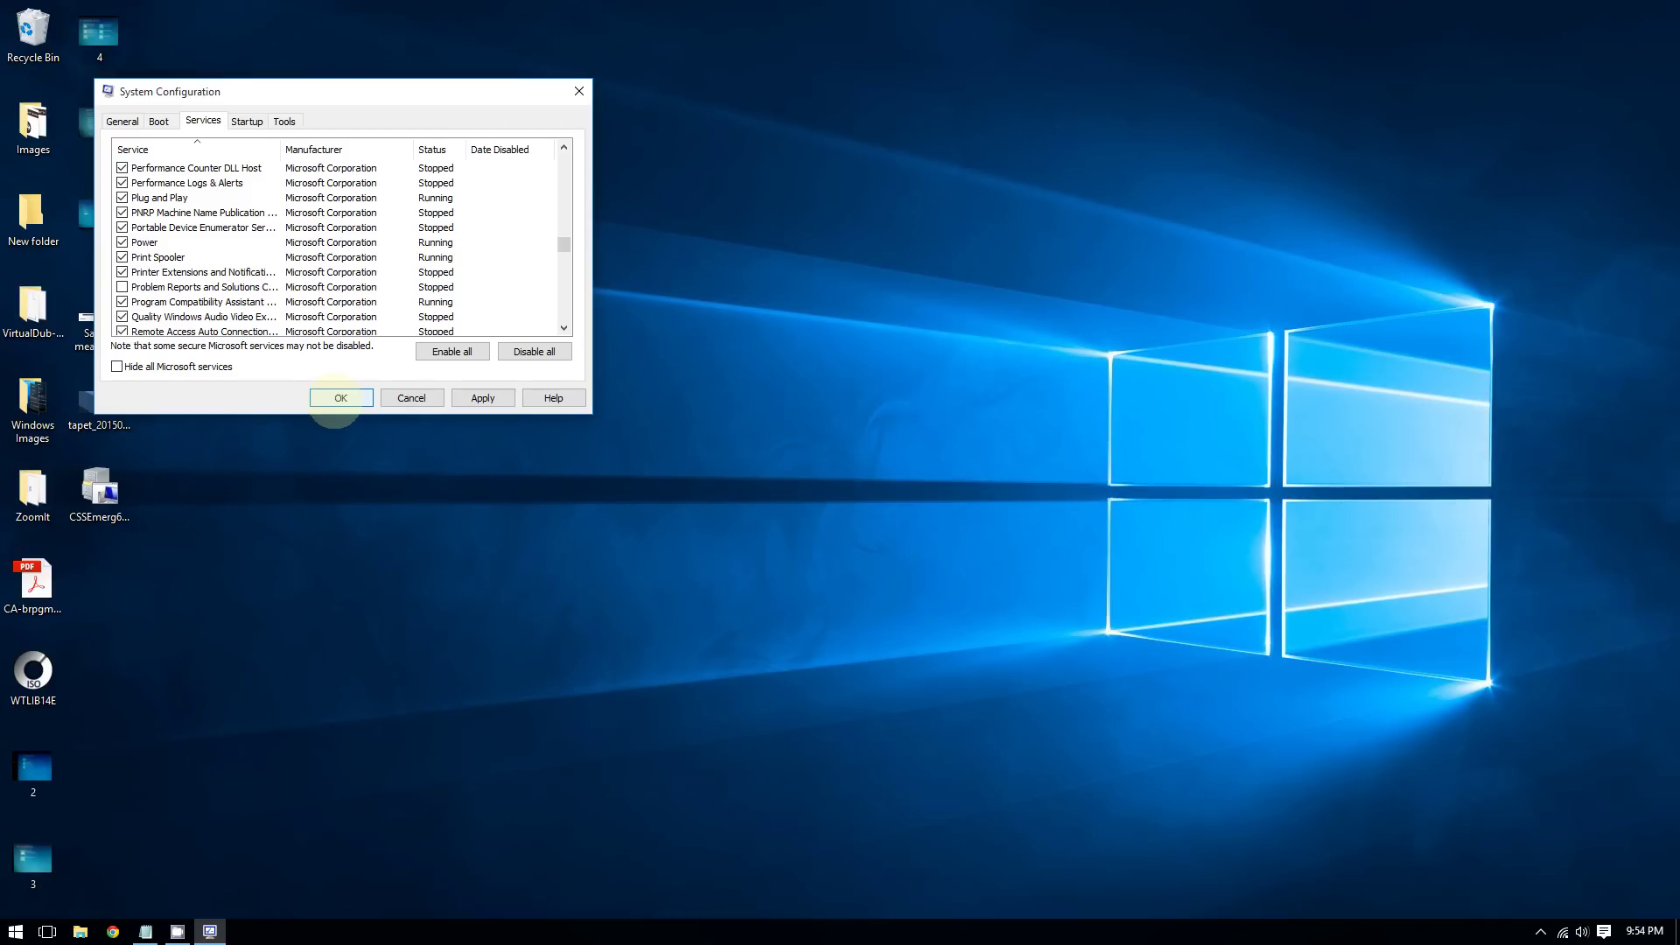
left_click_drag(420, 97, 413, 204)
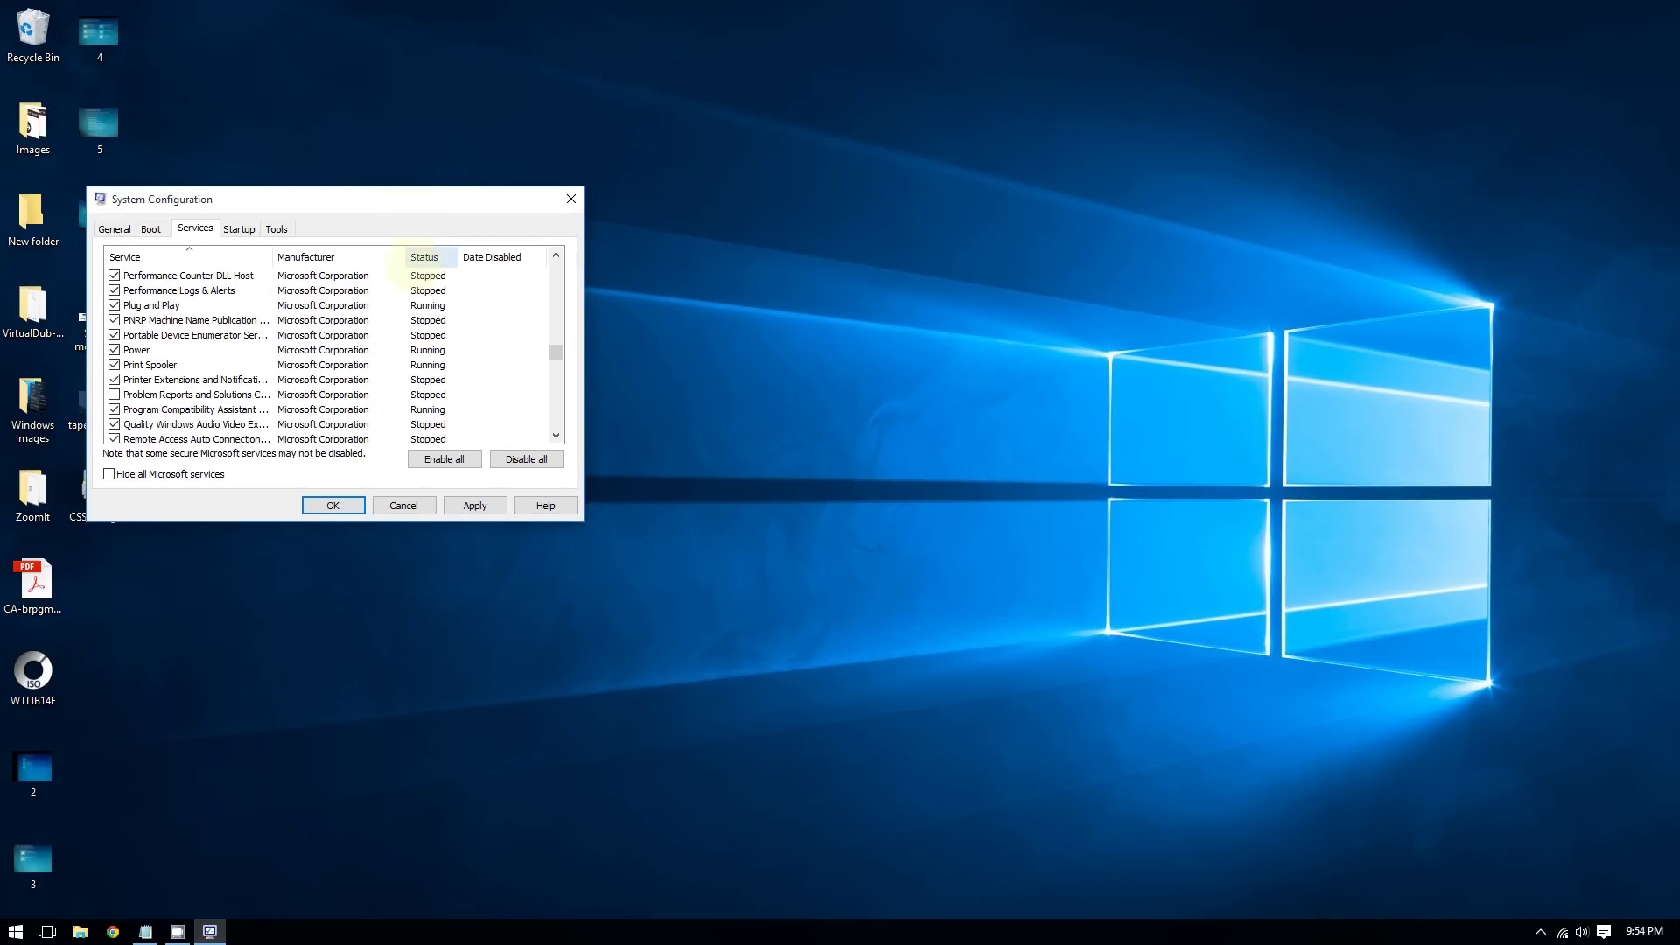
left_click(570, 200)
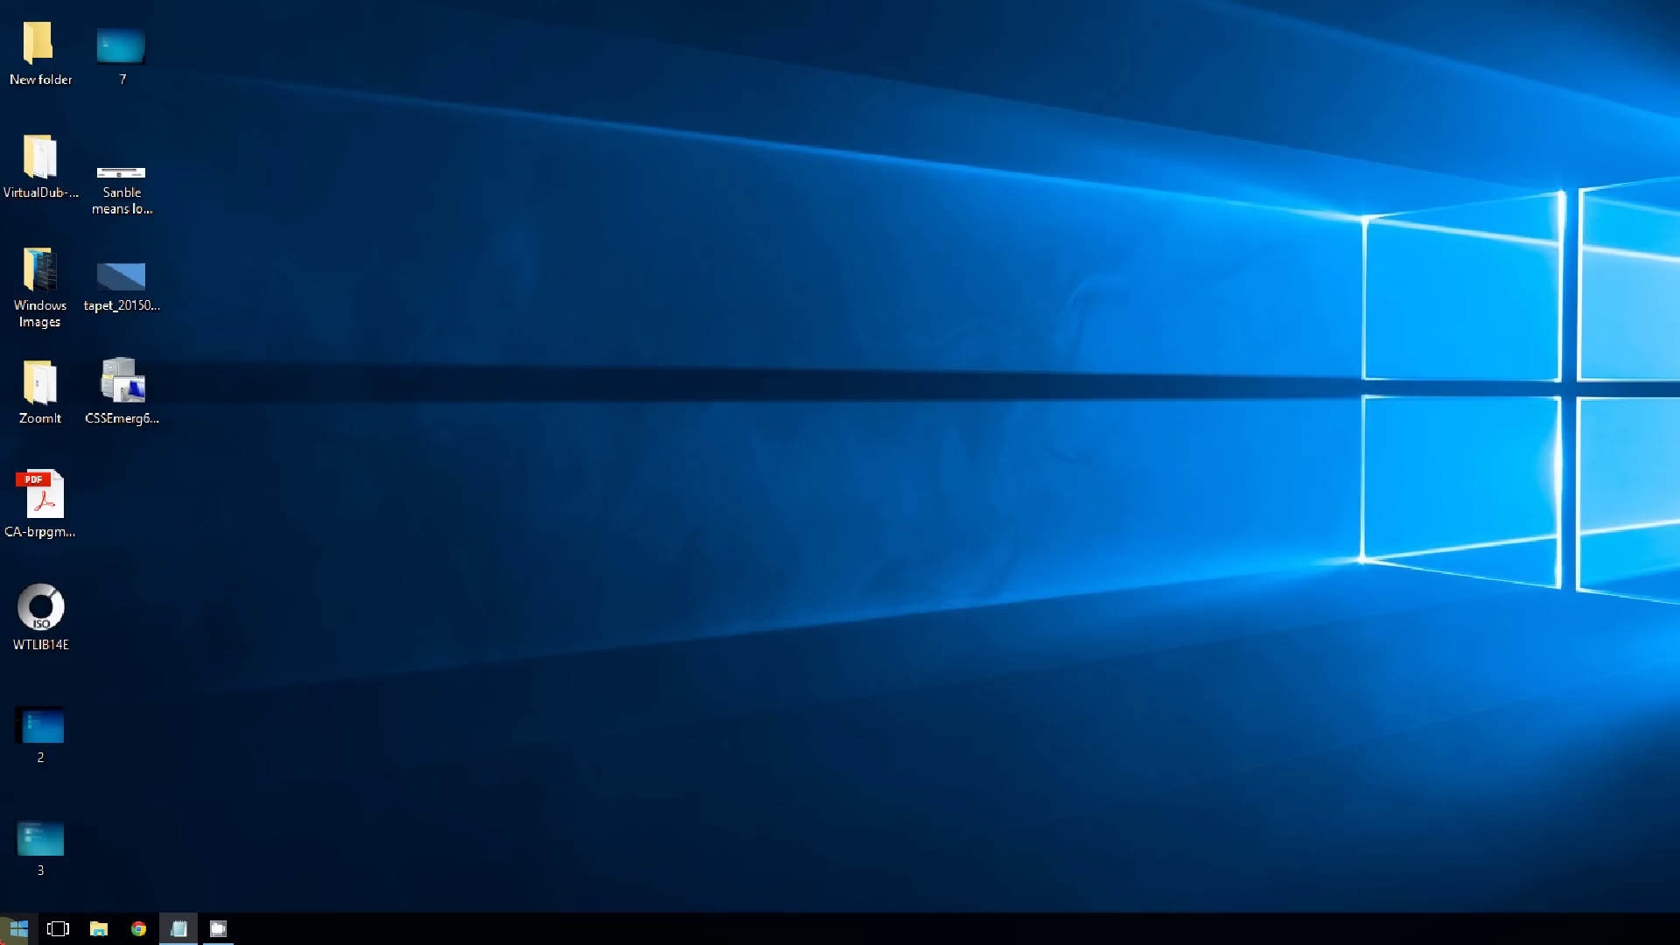
Step: Reopen the Run dialog and replace msconfig with appwiz.cpl in the Open box
right_click(17, 929)
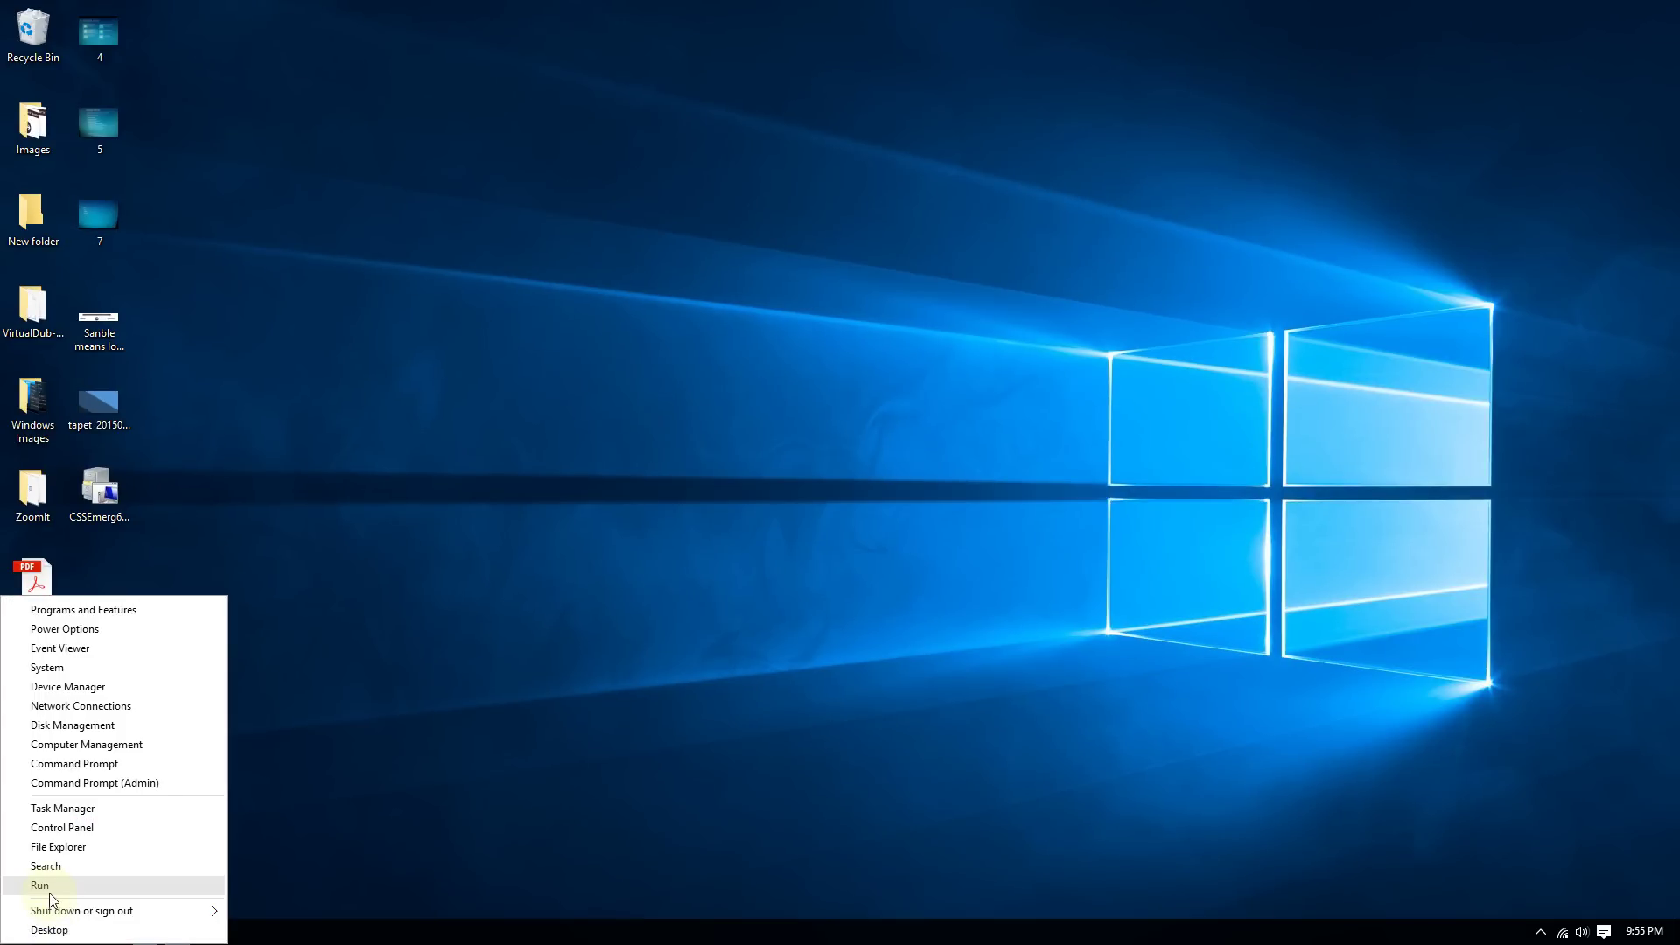
left_click(49, 893)
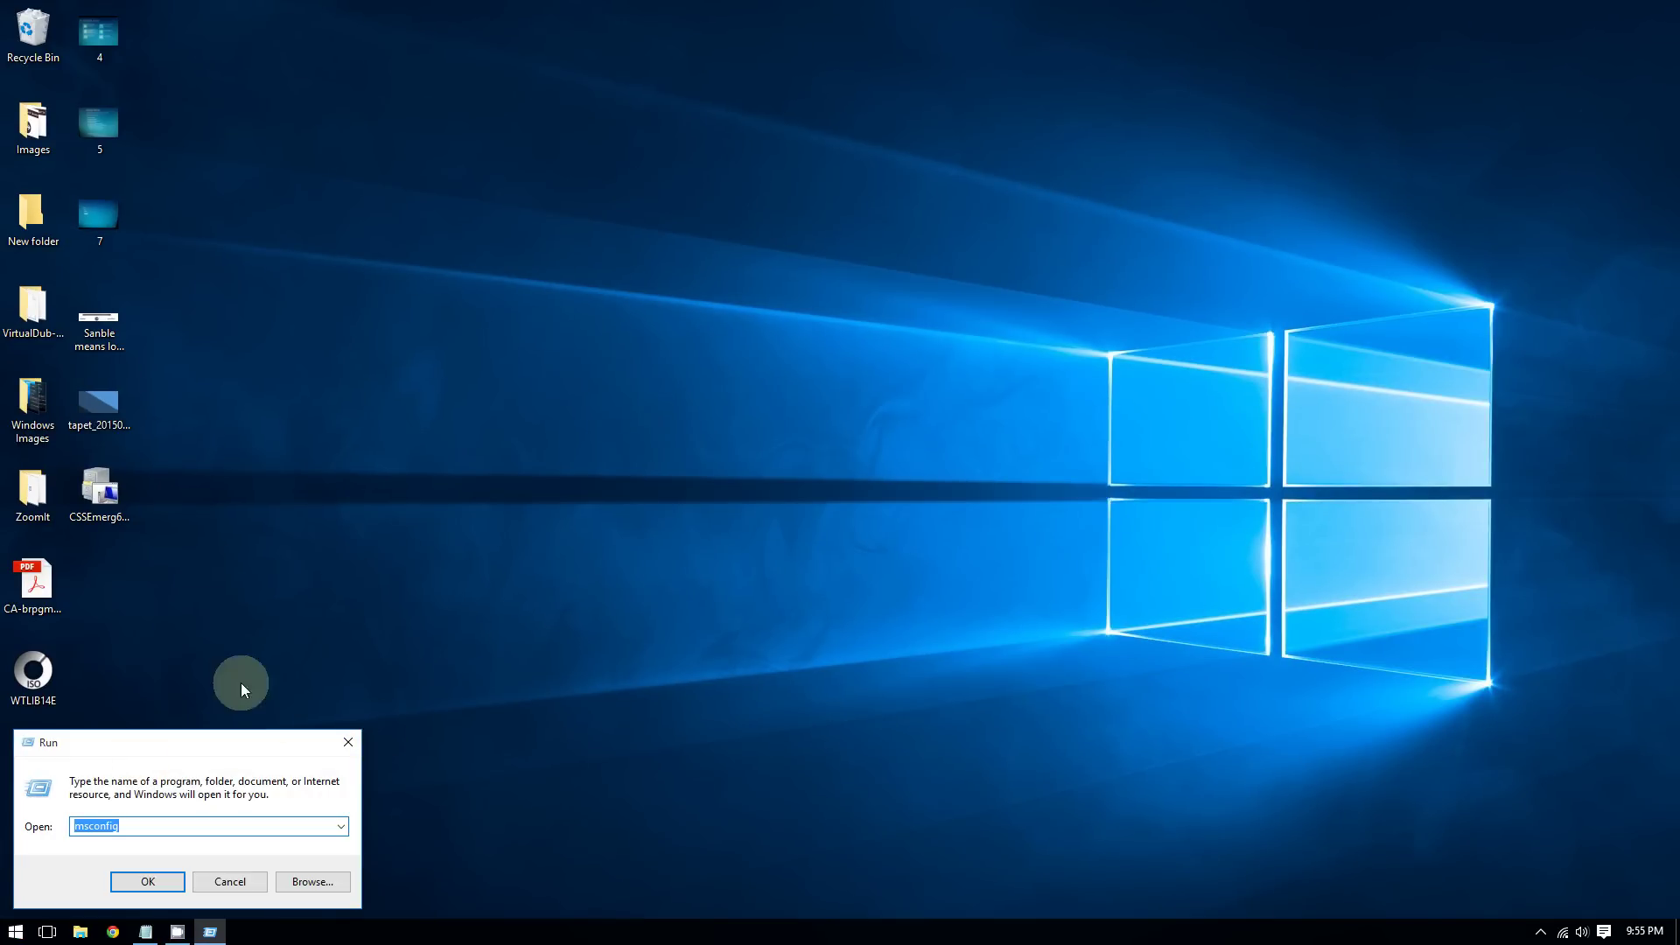
left_click_drag(145, 752, 468, 494)
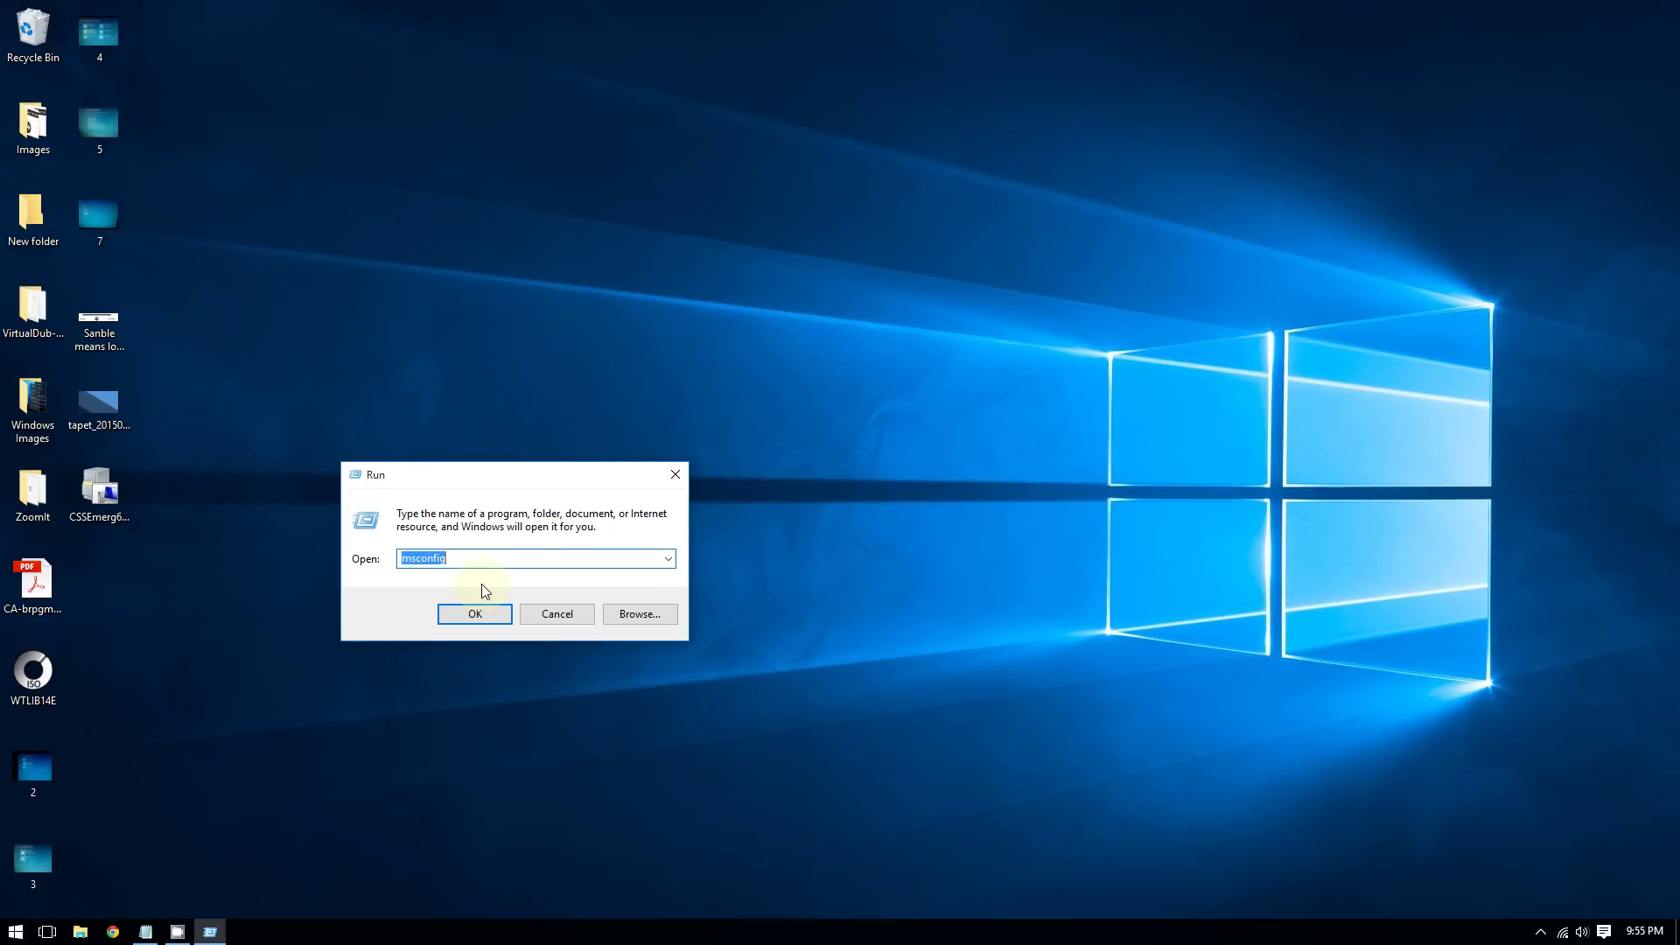
key("BackSpace")
type("appwiz.cp")
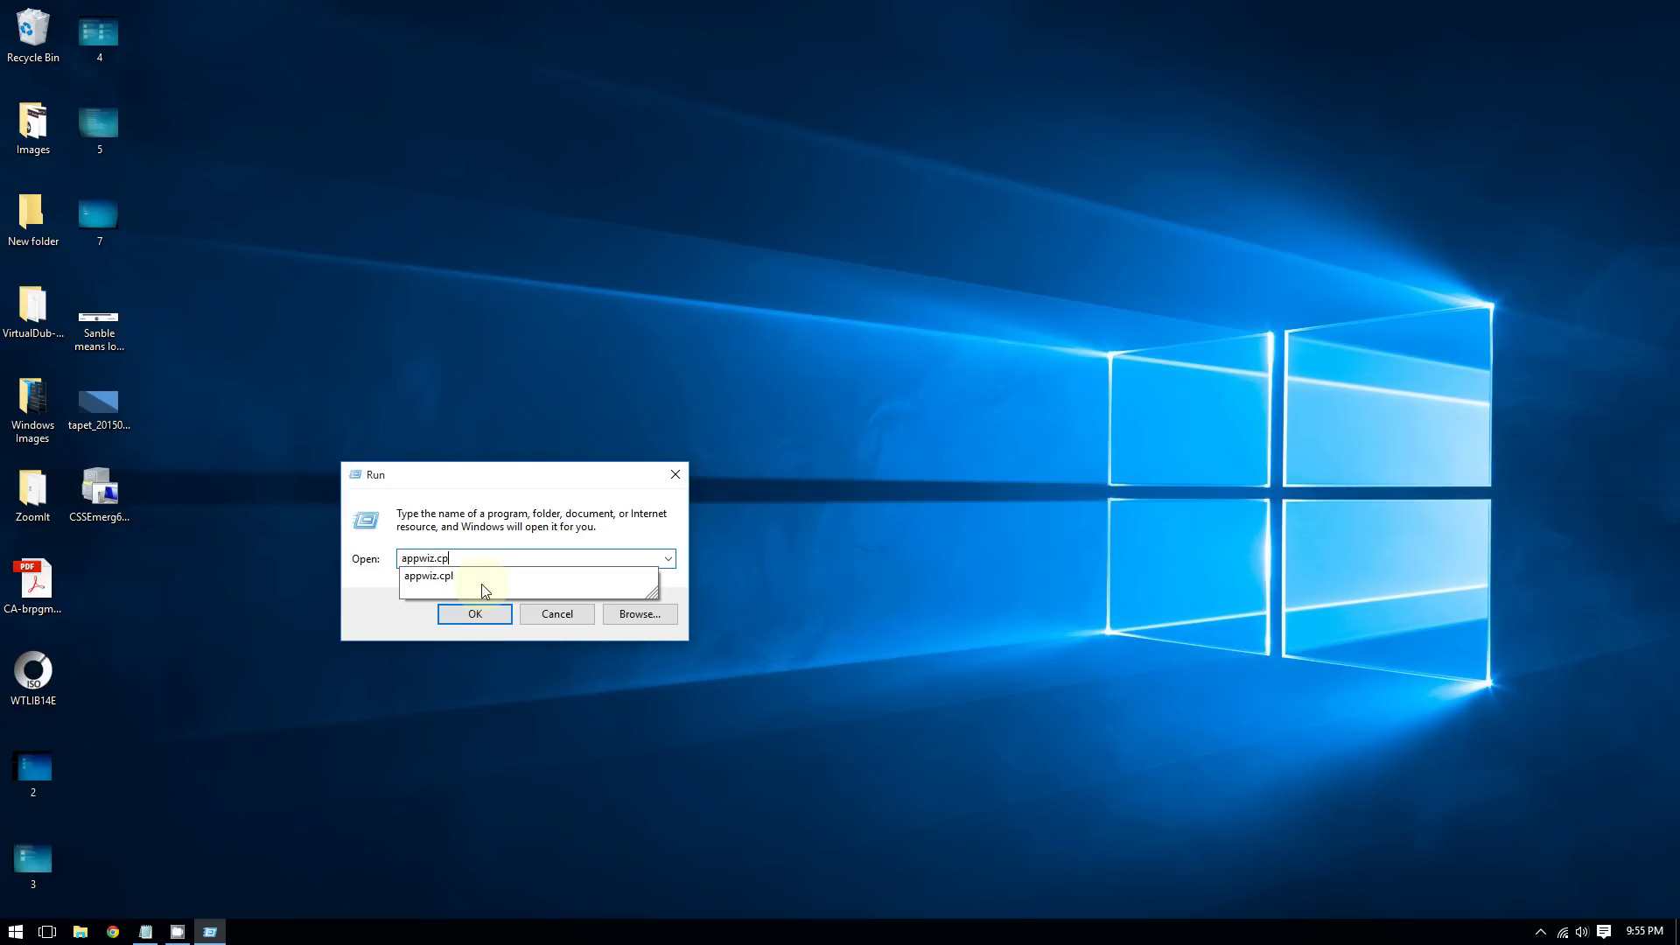
type("l")
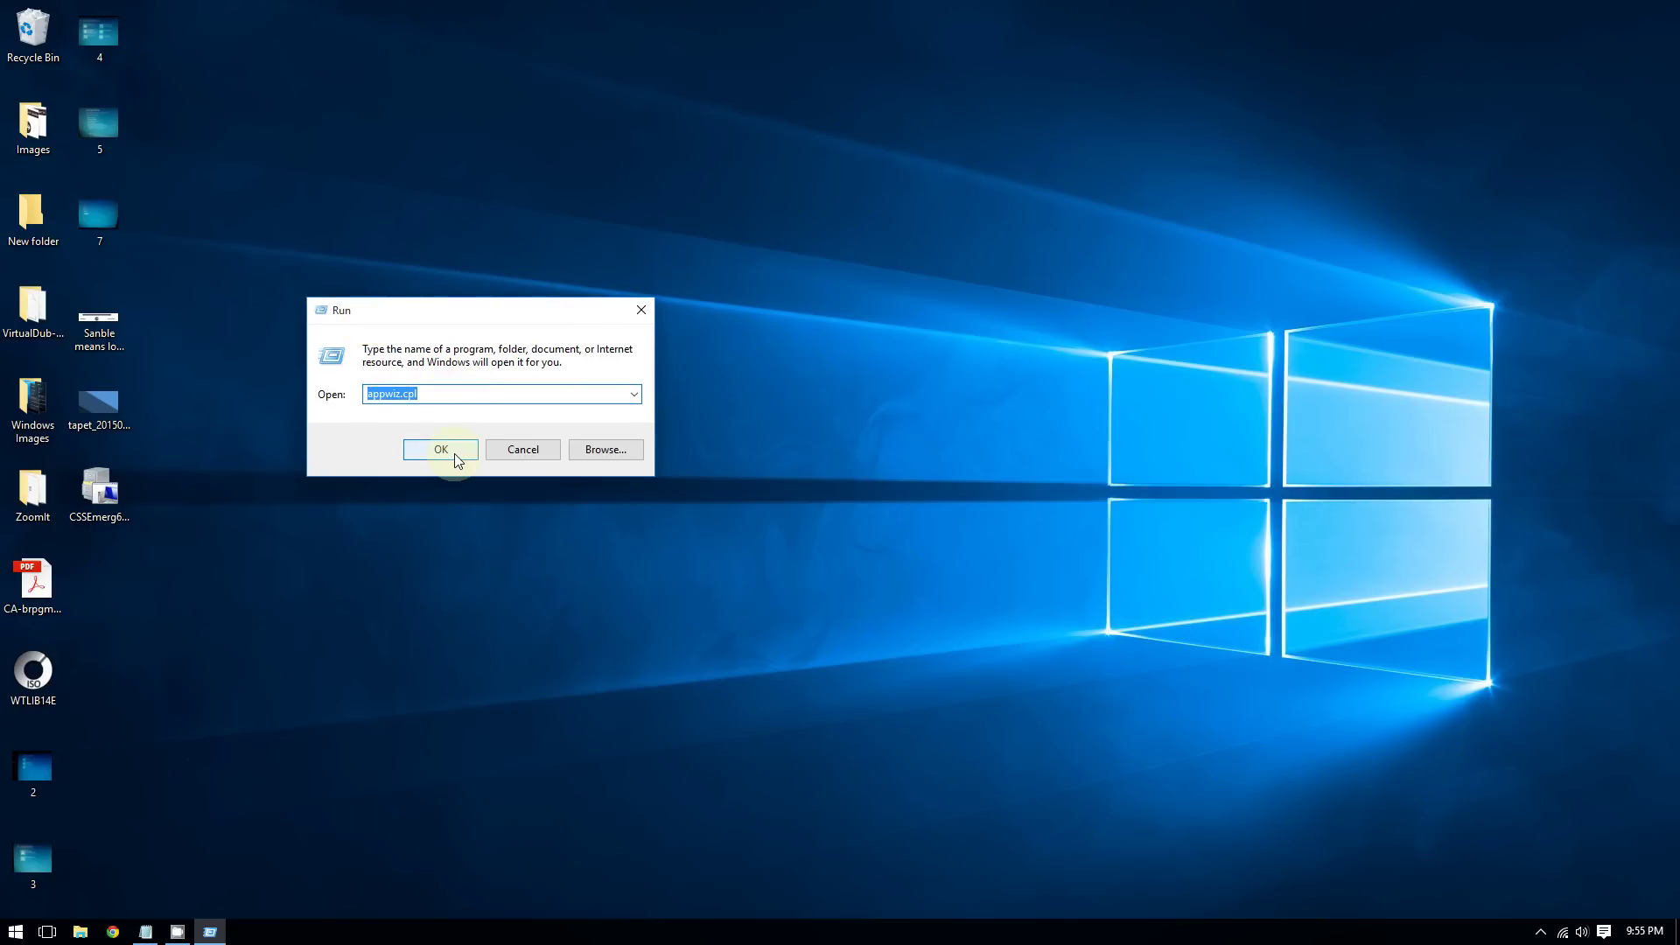
Step: Open Programs and Features and uninstall Microsoft Visual C++ 2010 x86 Redistributable
left_click(454, 453)
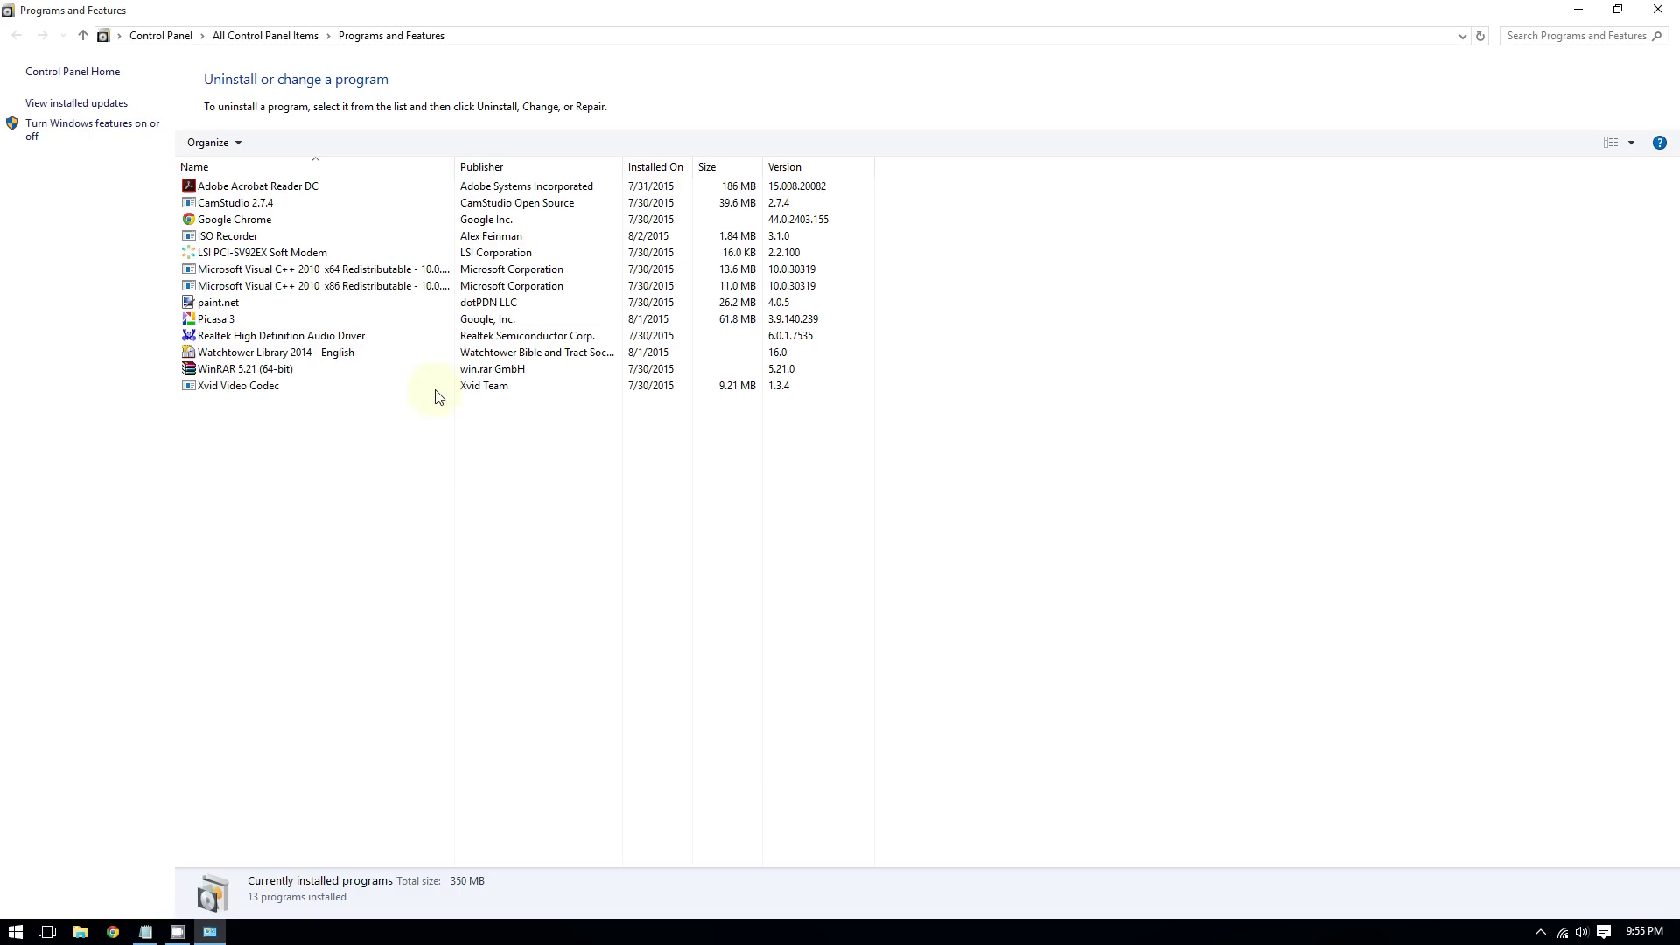
mouse_move(341, 8)
left_mouse_down()
mouse_move(347, 52)
mouse_move(355, 7)
left_mouse_up()
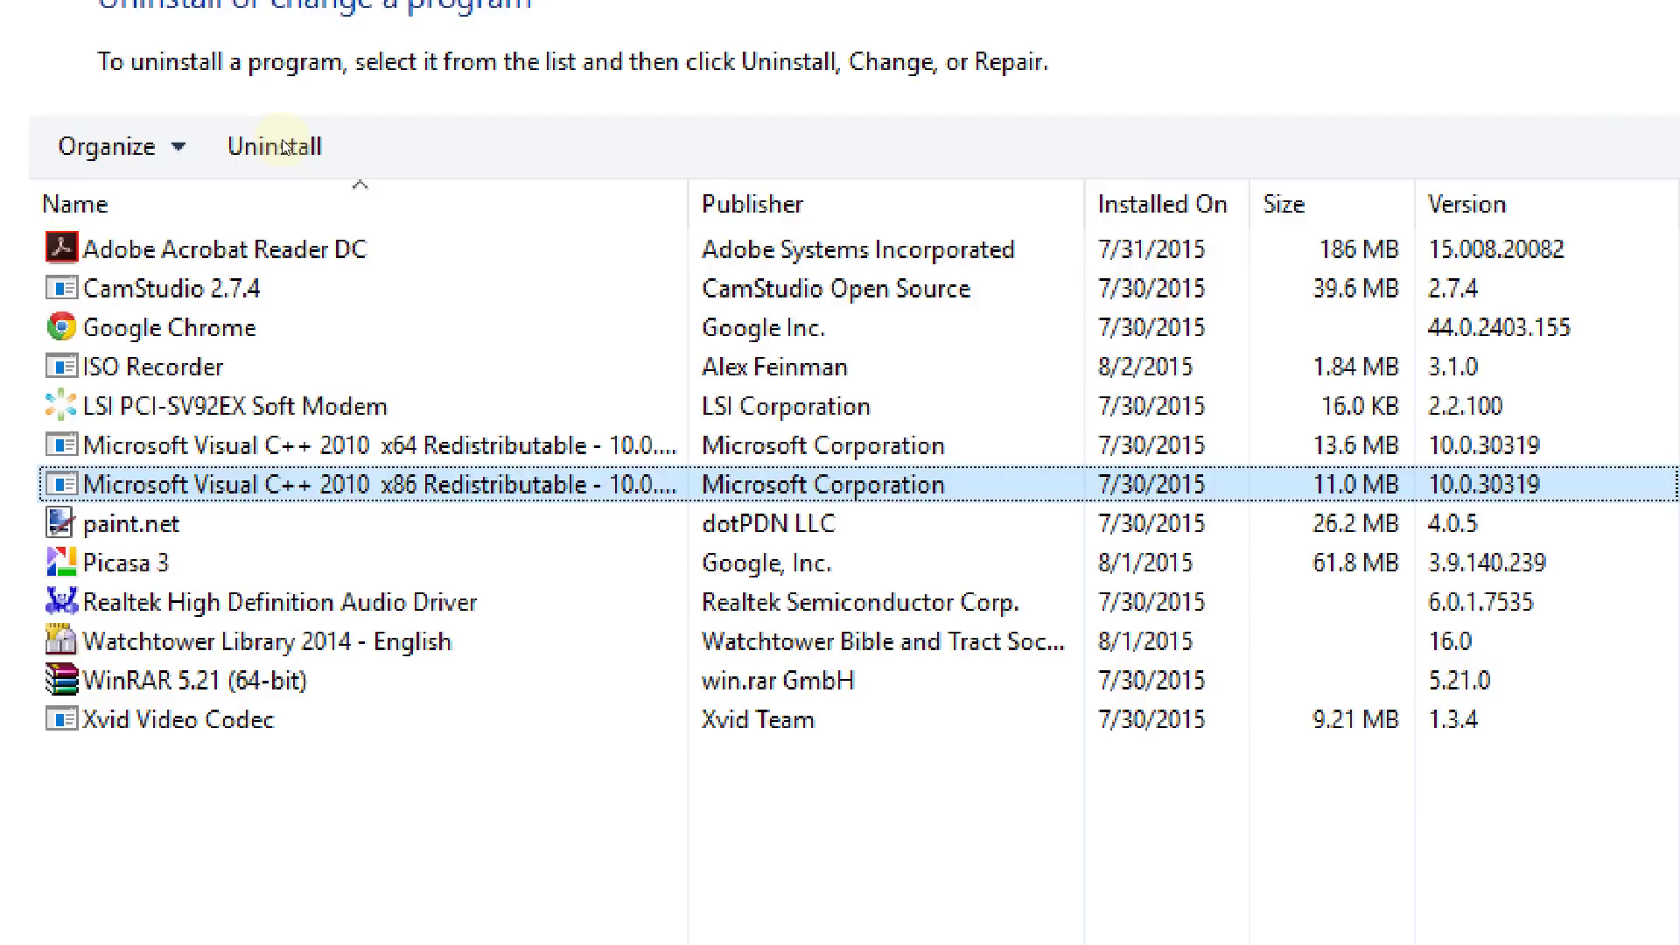
left_click(280, 147)
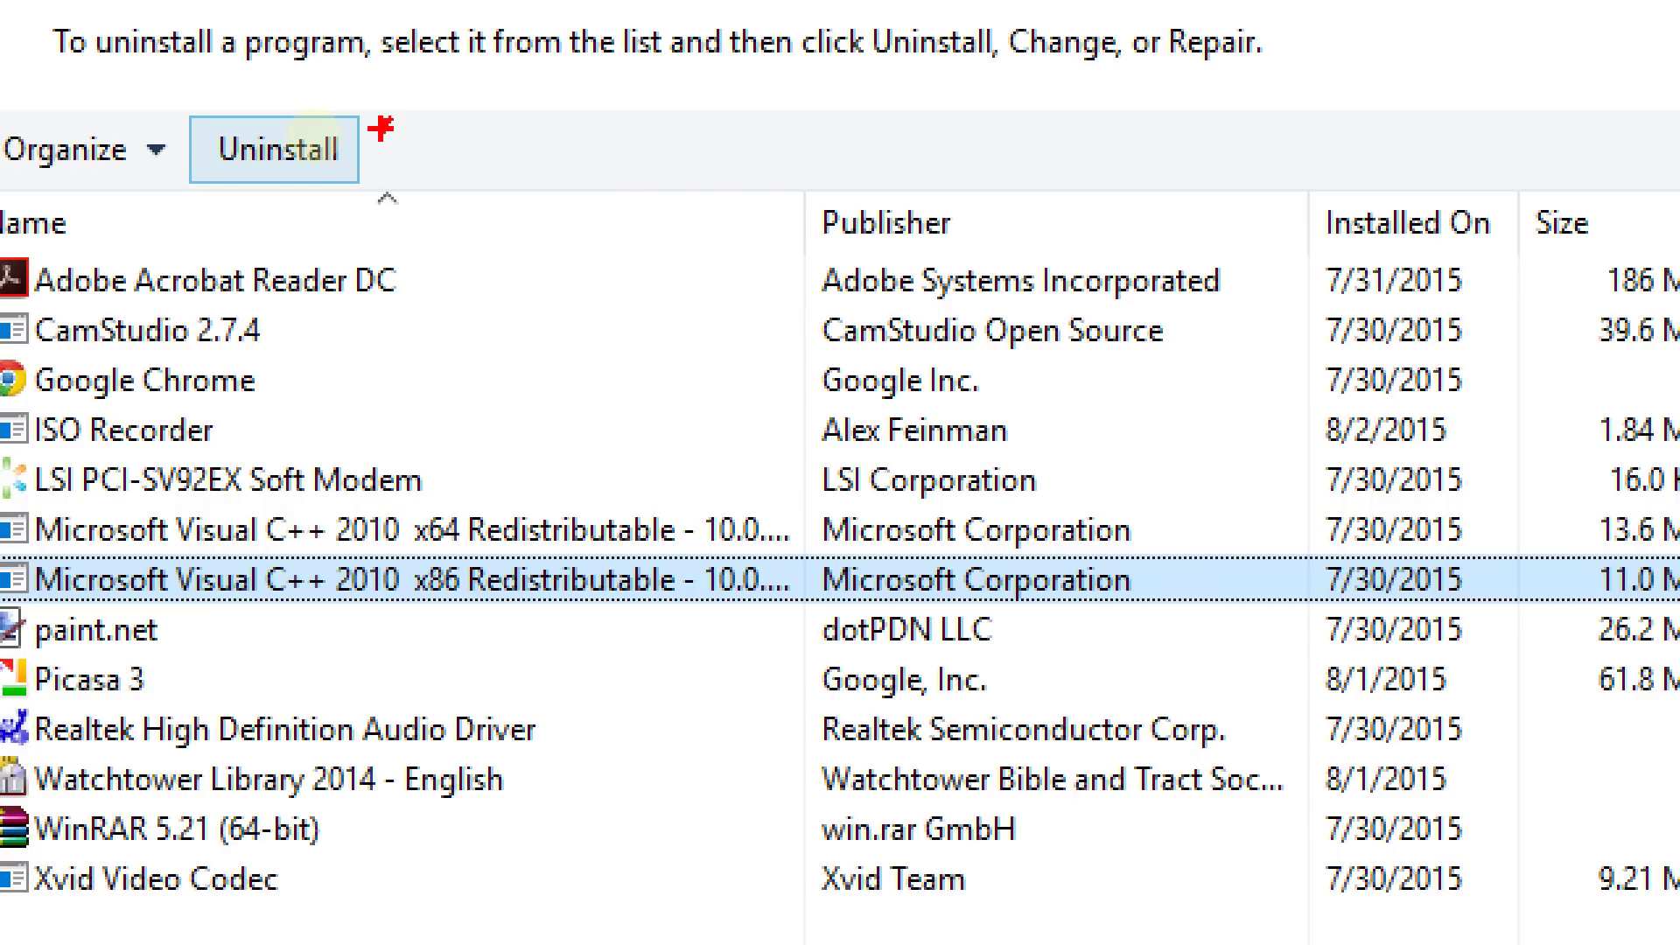
left_click_drag(420, 10, 274, 162)
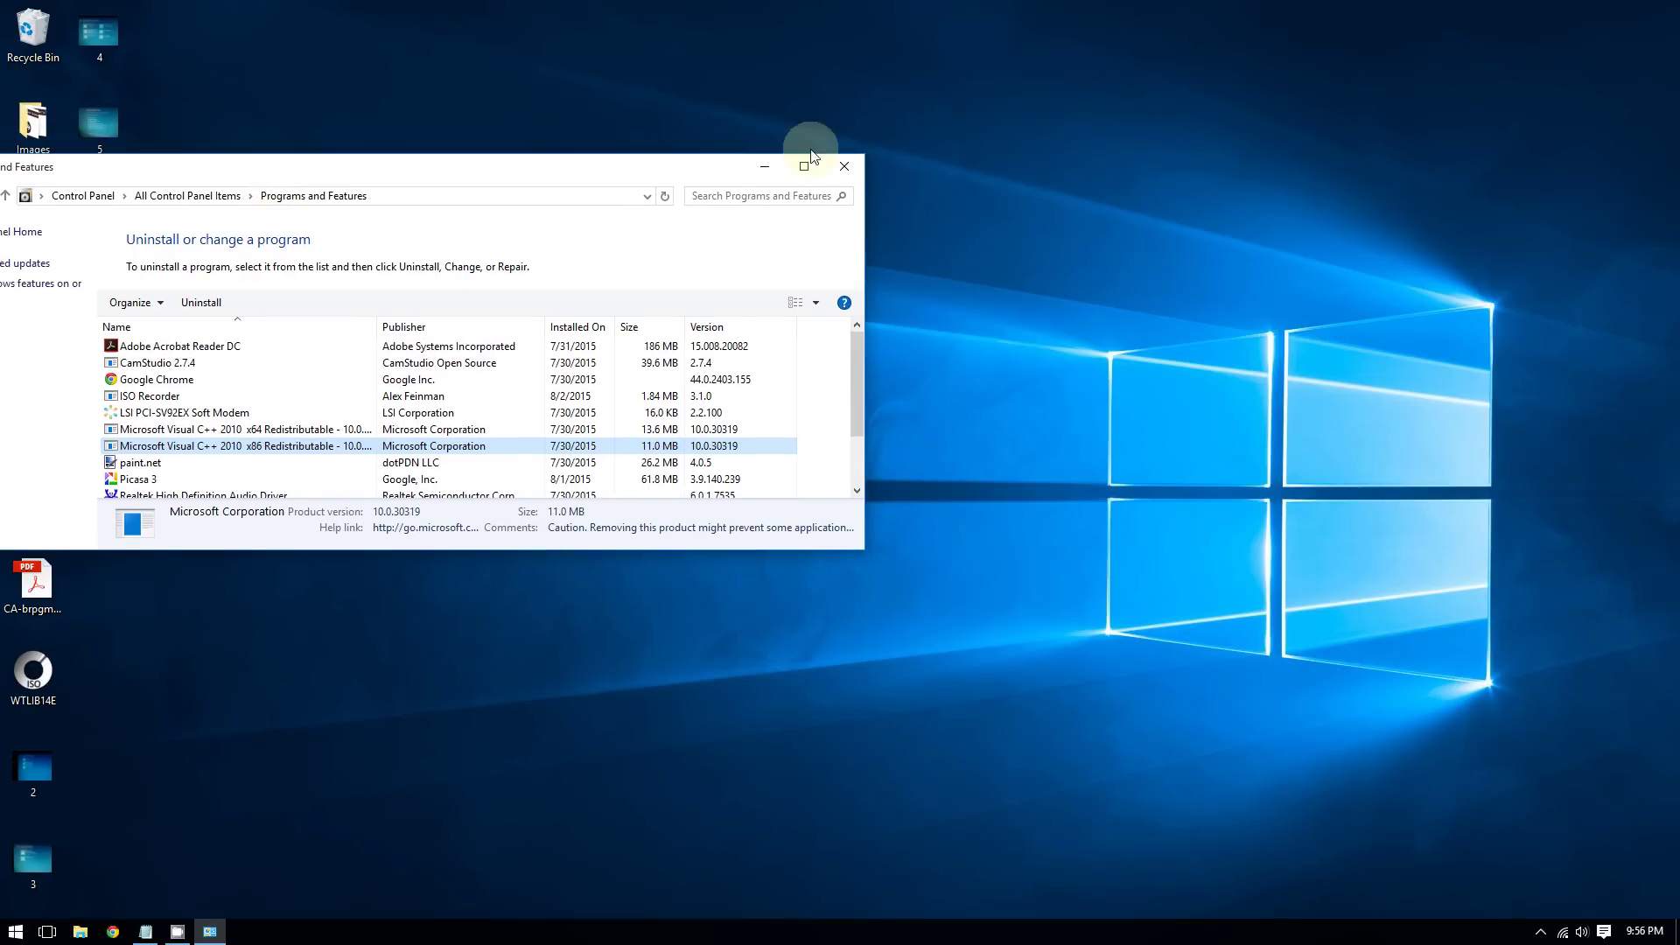
Step: Close the Programs and Features window
left_click(839, 163)
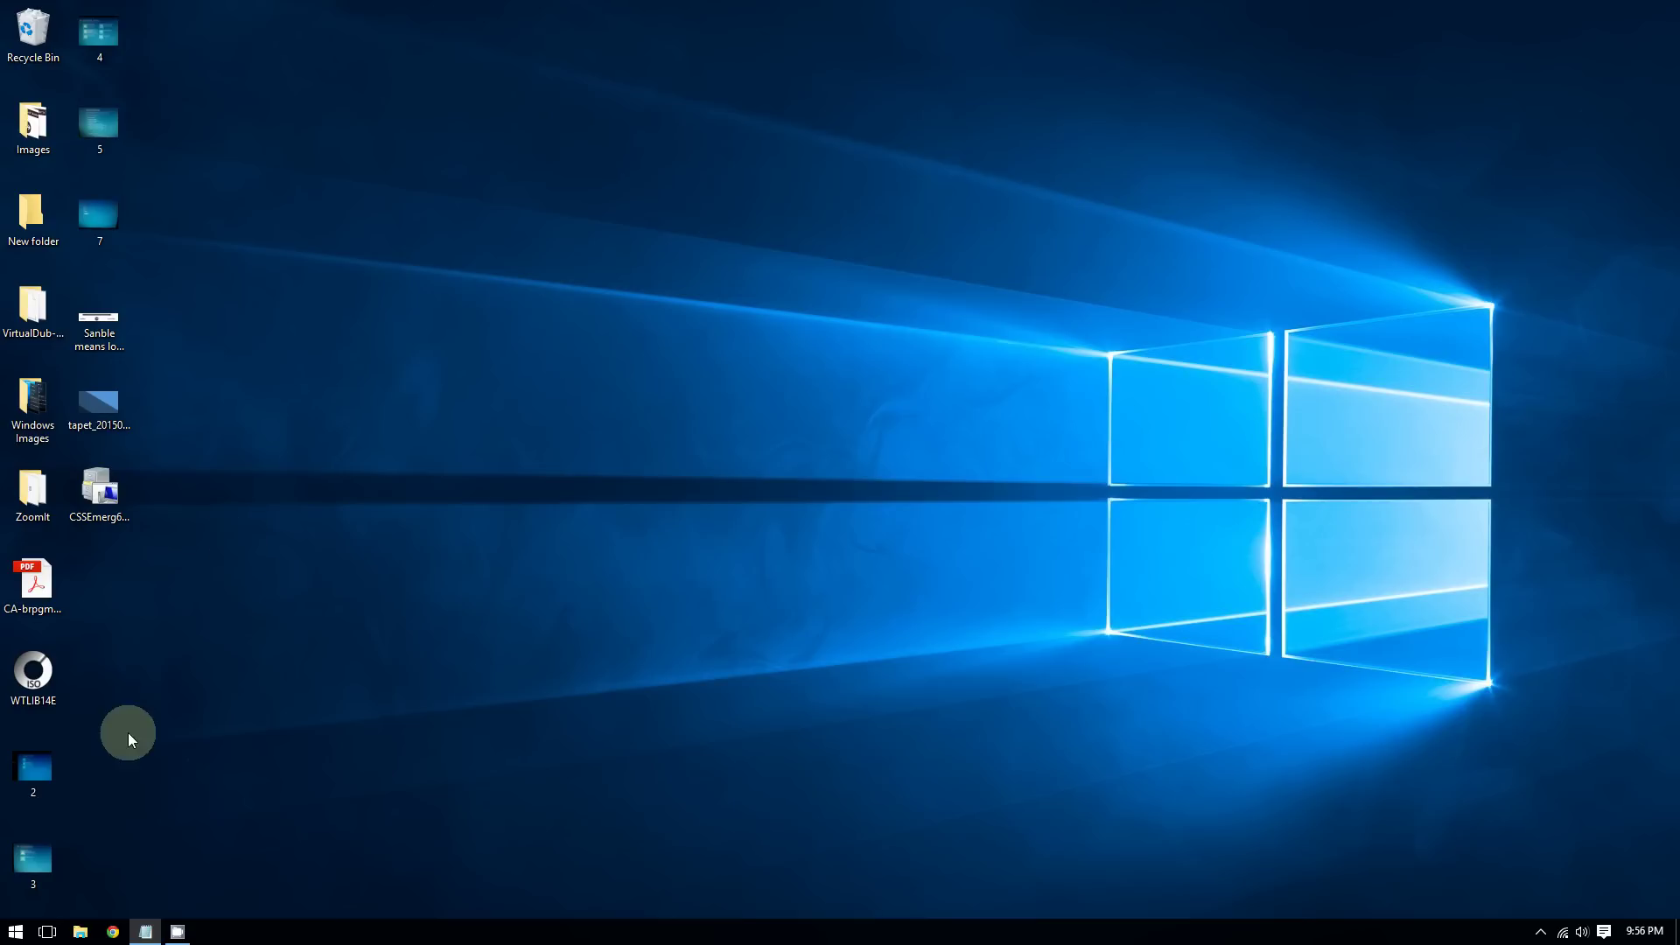
left_click(97, 231)
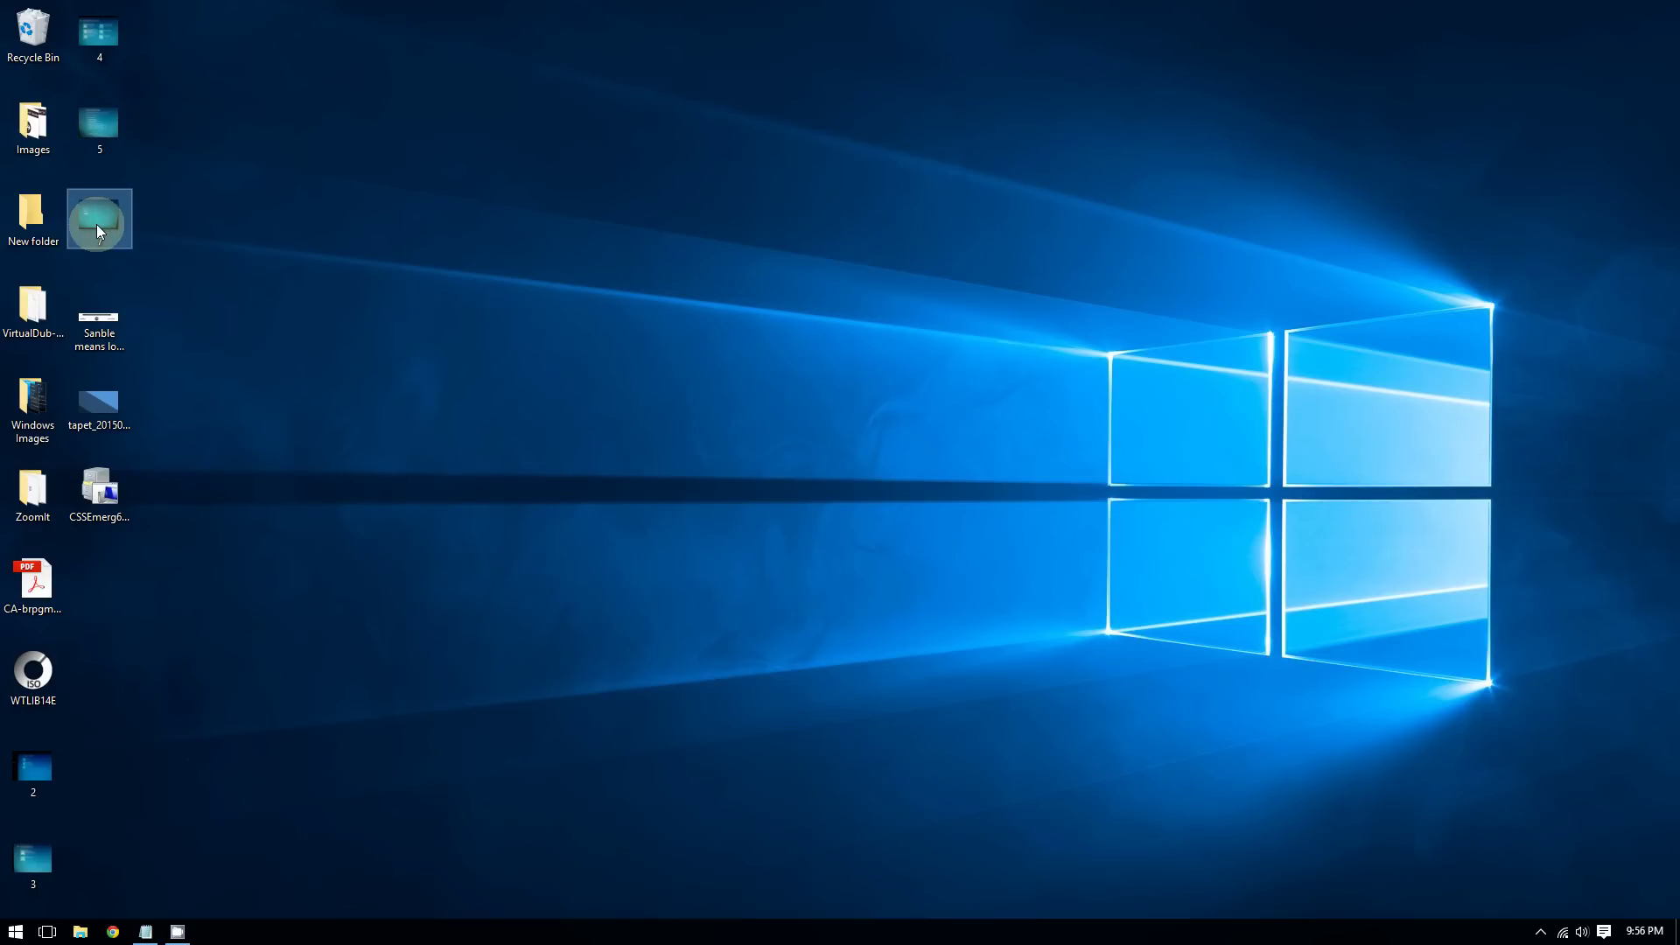
double_click(97, 231)
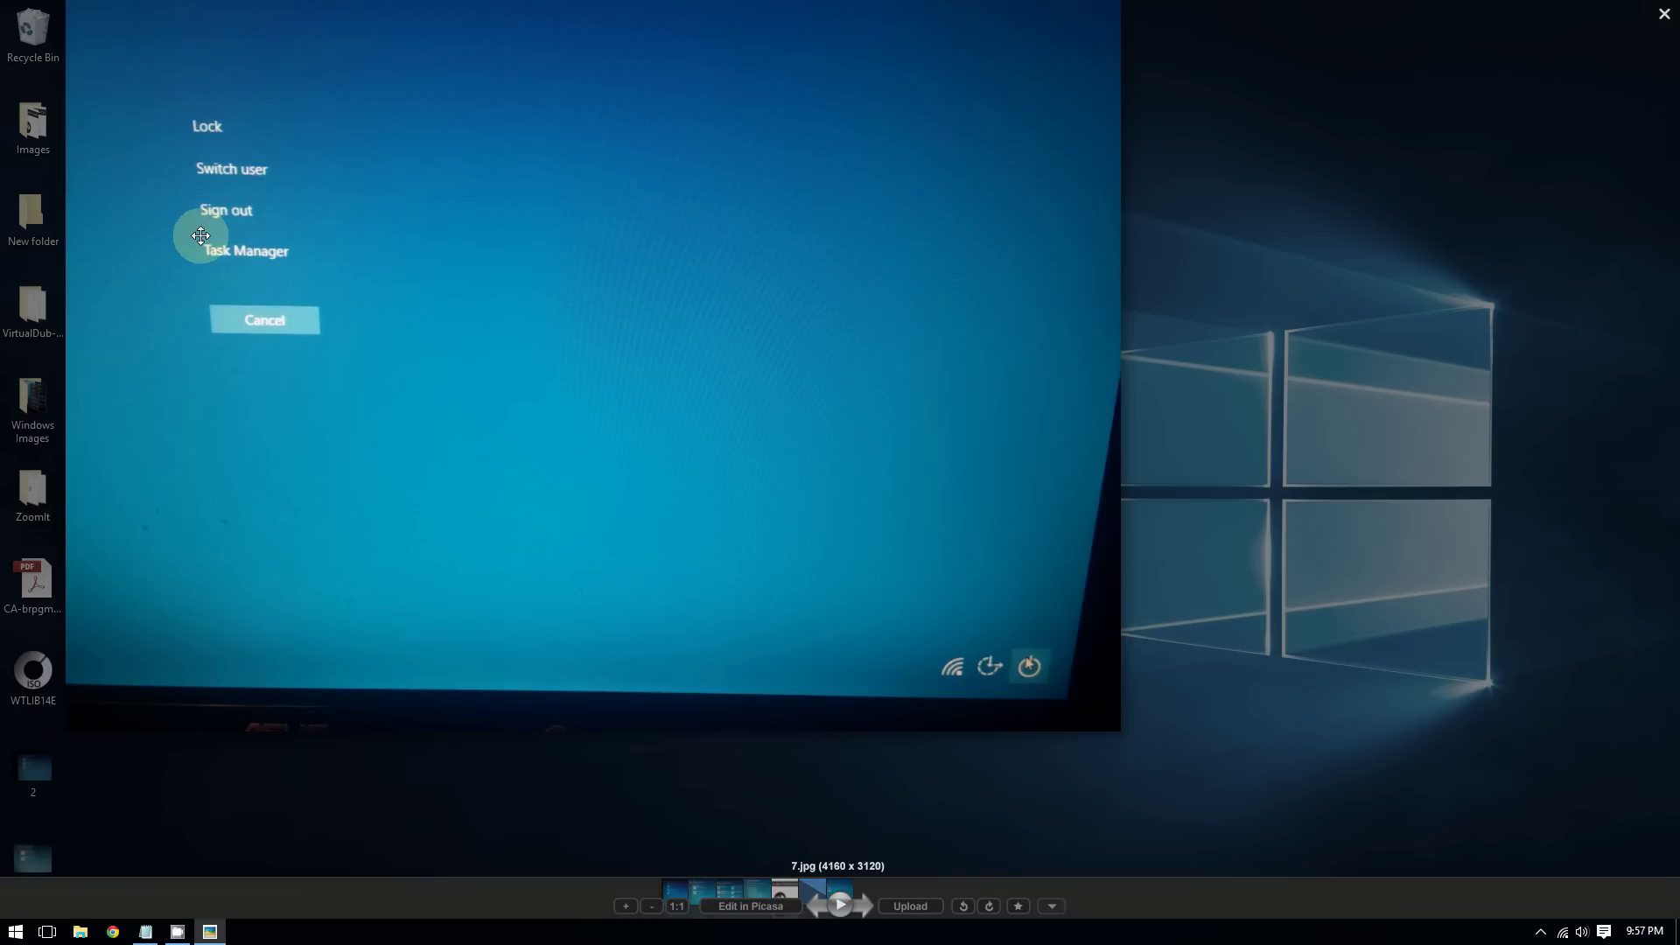
scroll(201, 235, "up", 3)
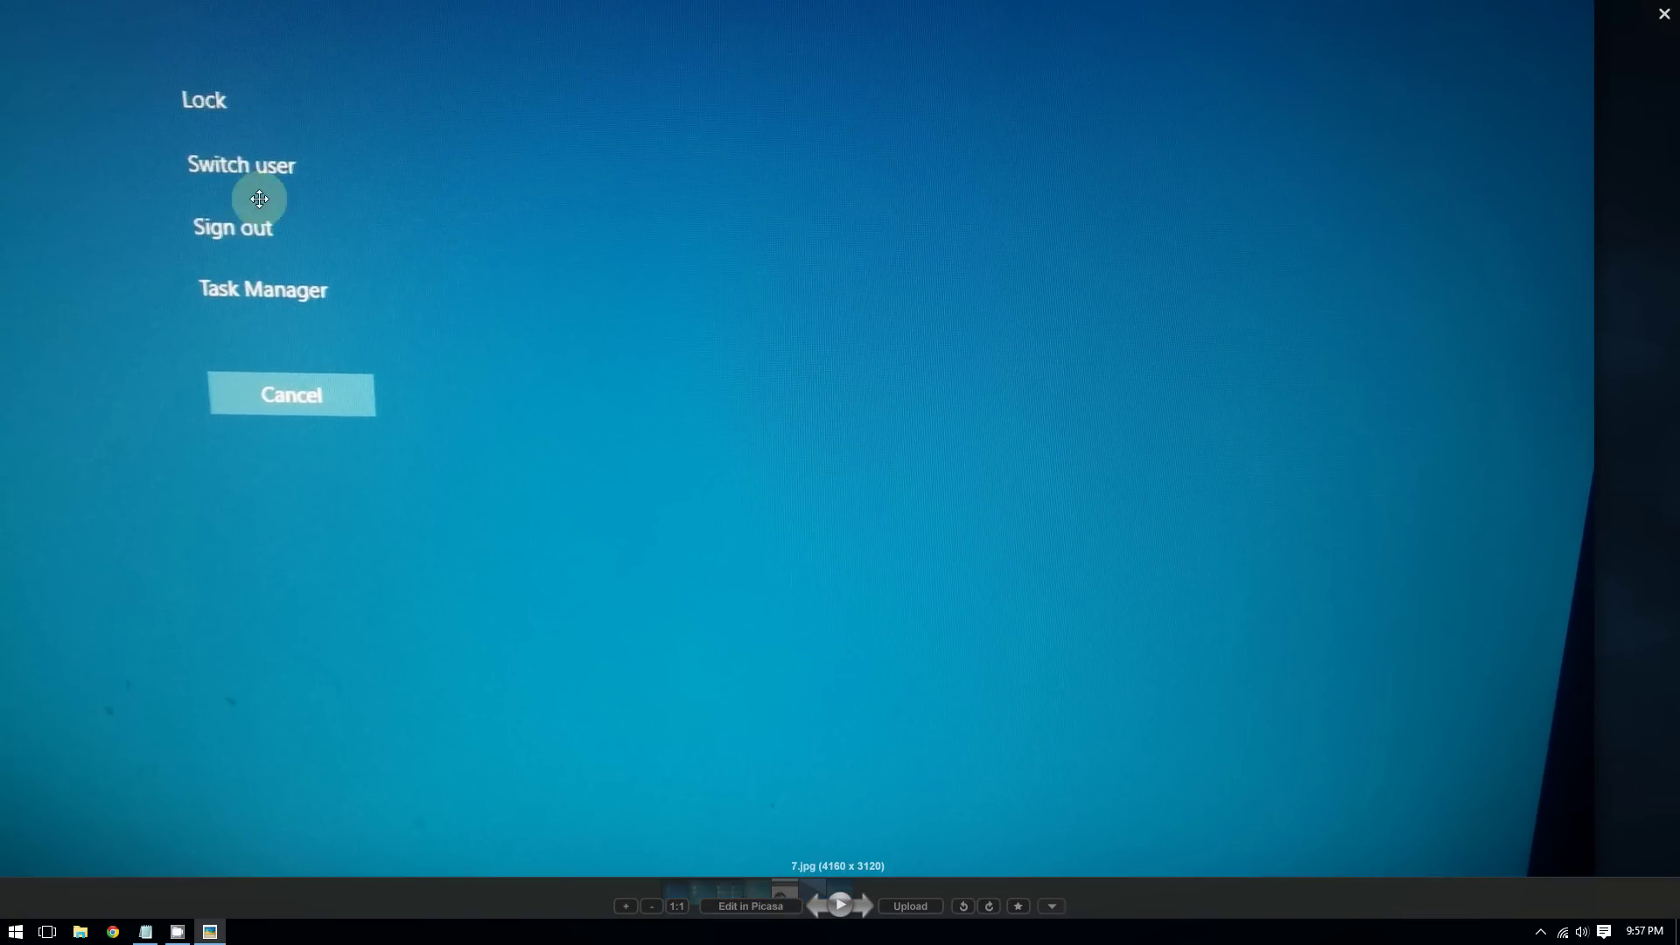
left_click_drag(886, 602, 720, 470)
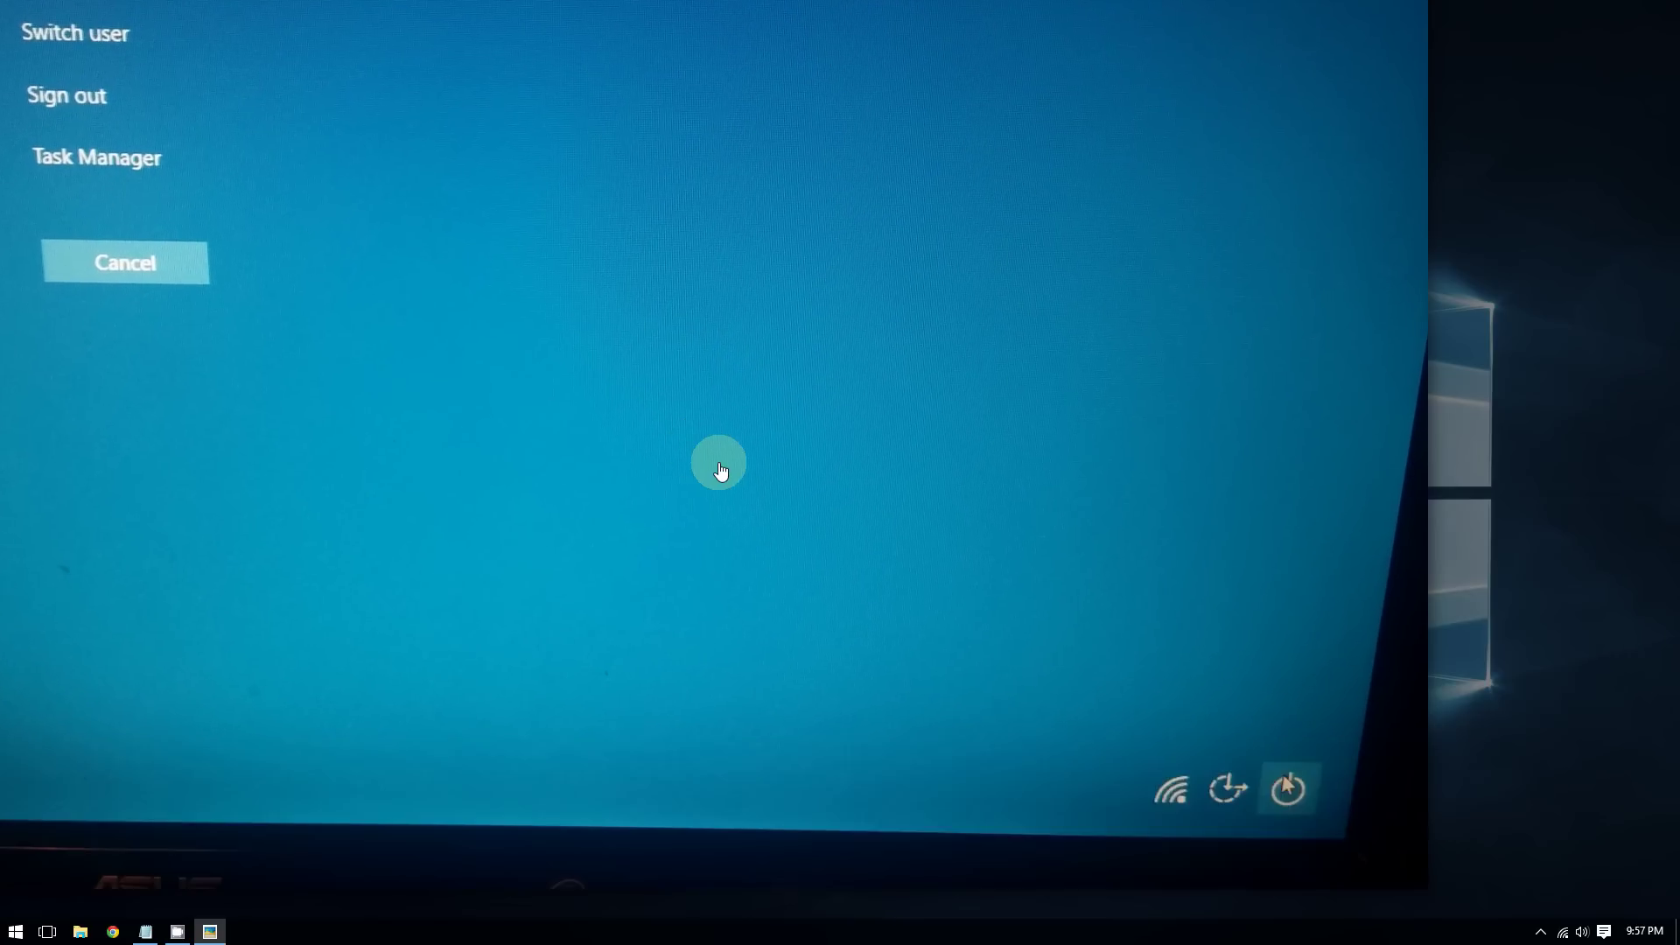
left_click_drag(1125, 694, 1096, 653)
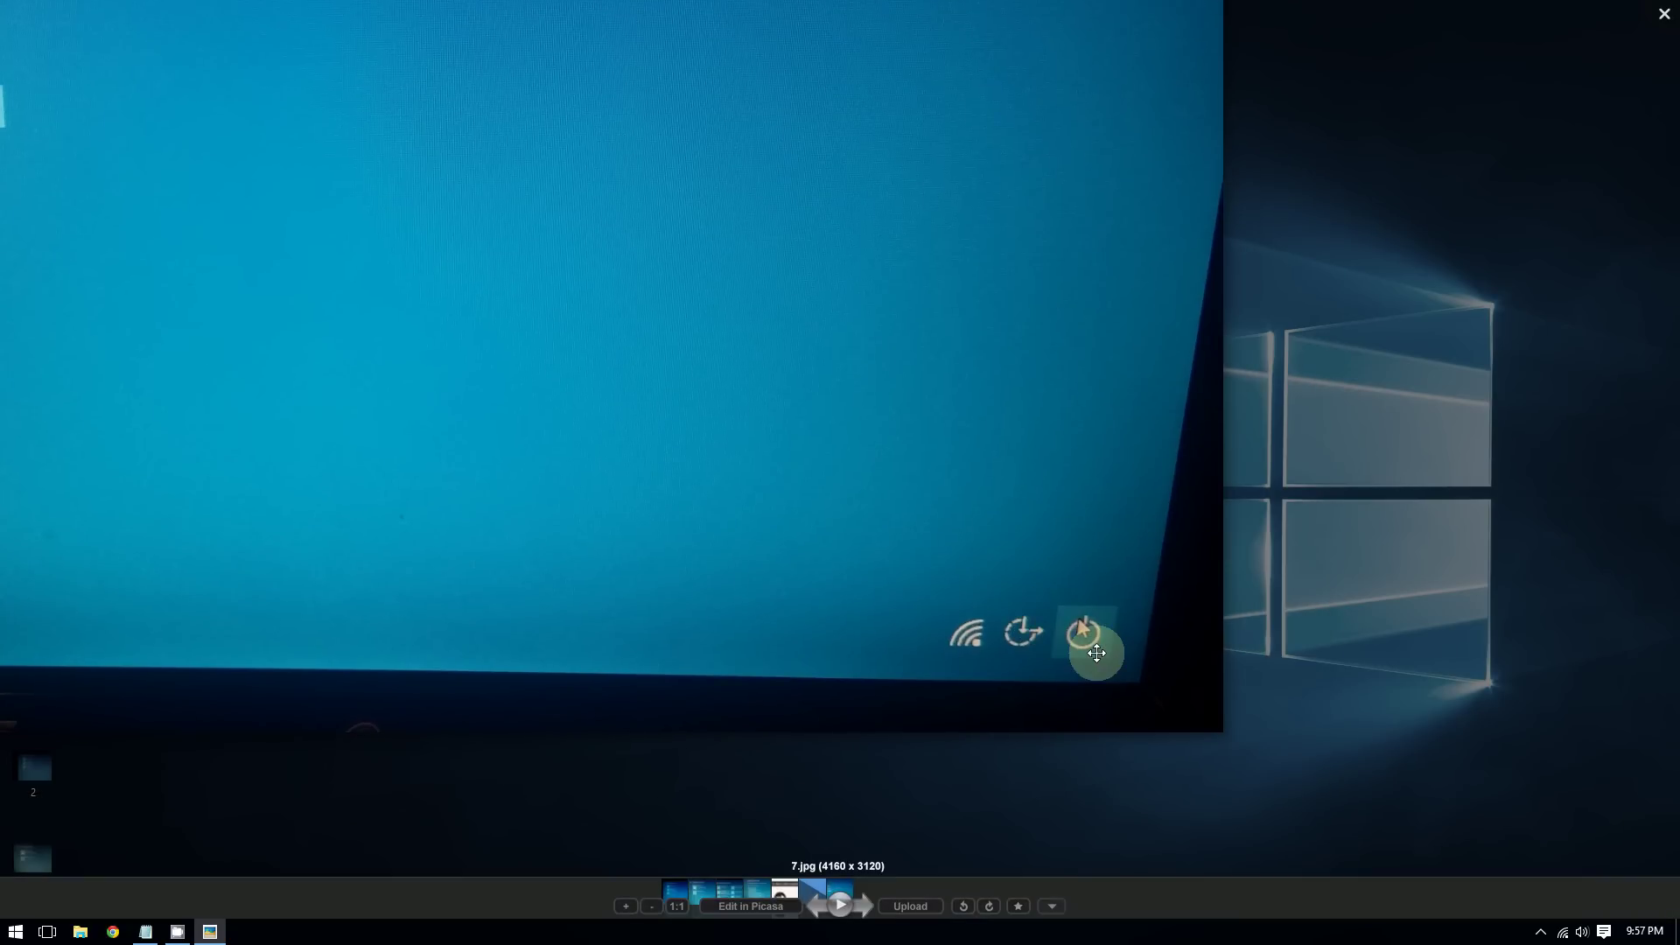
scroll(1096, 652, "up", 3)
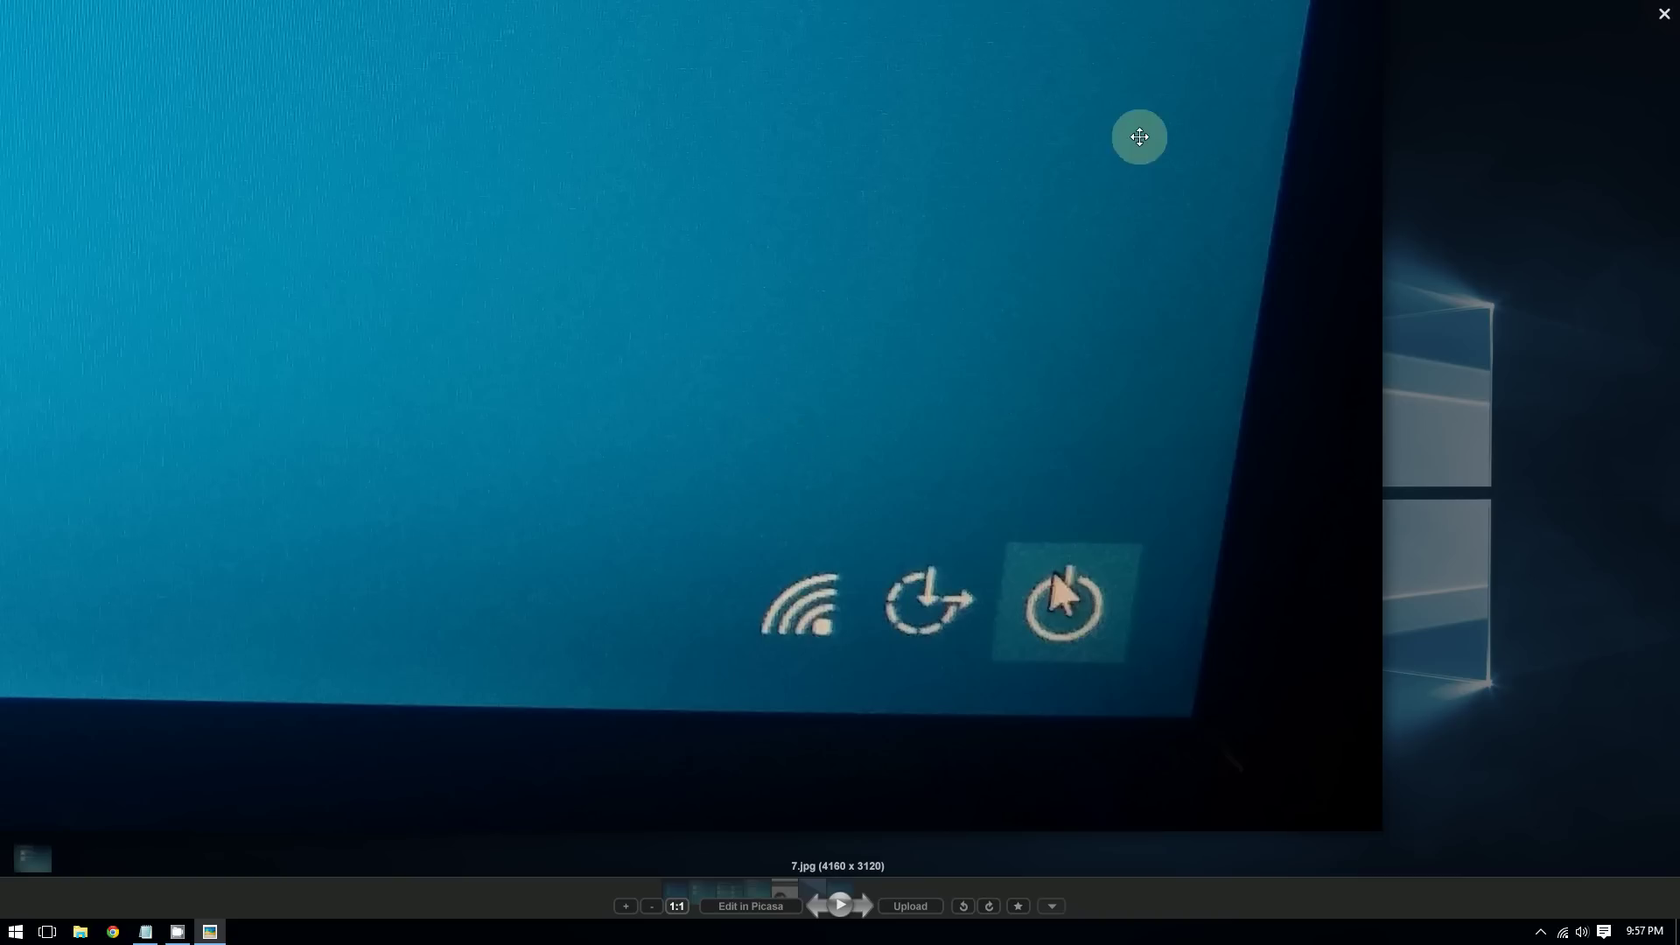
left_click(1663, 14)
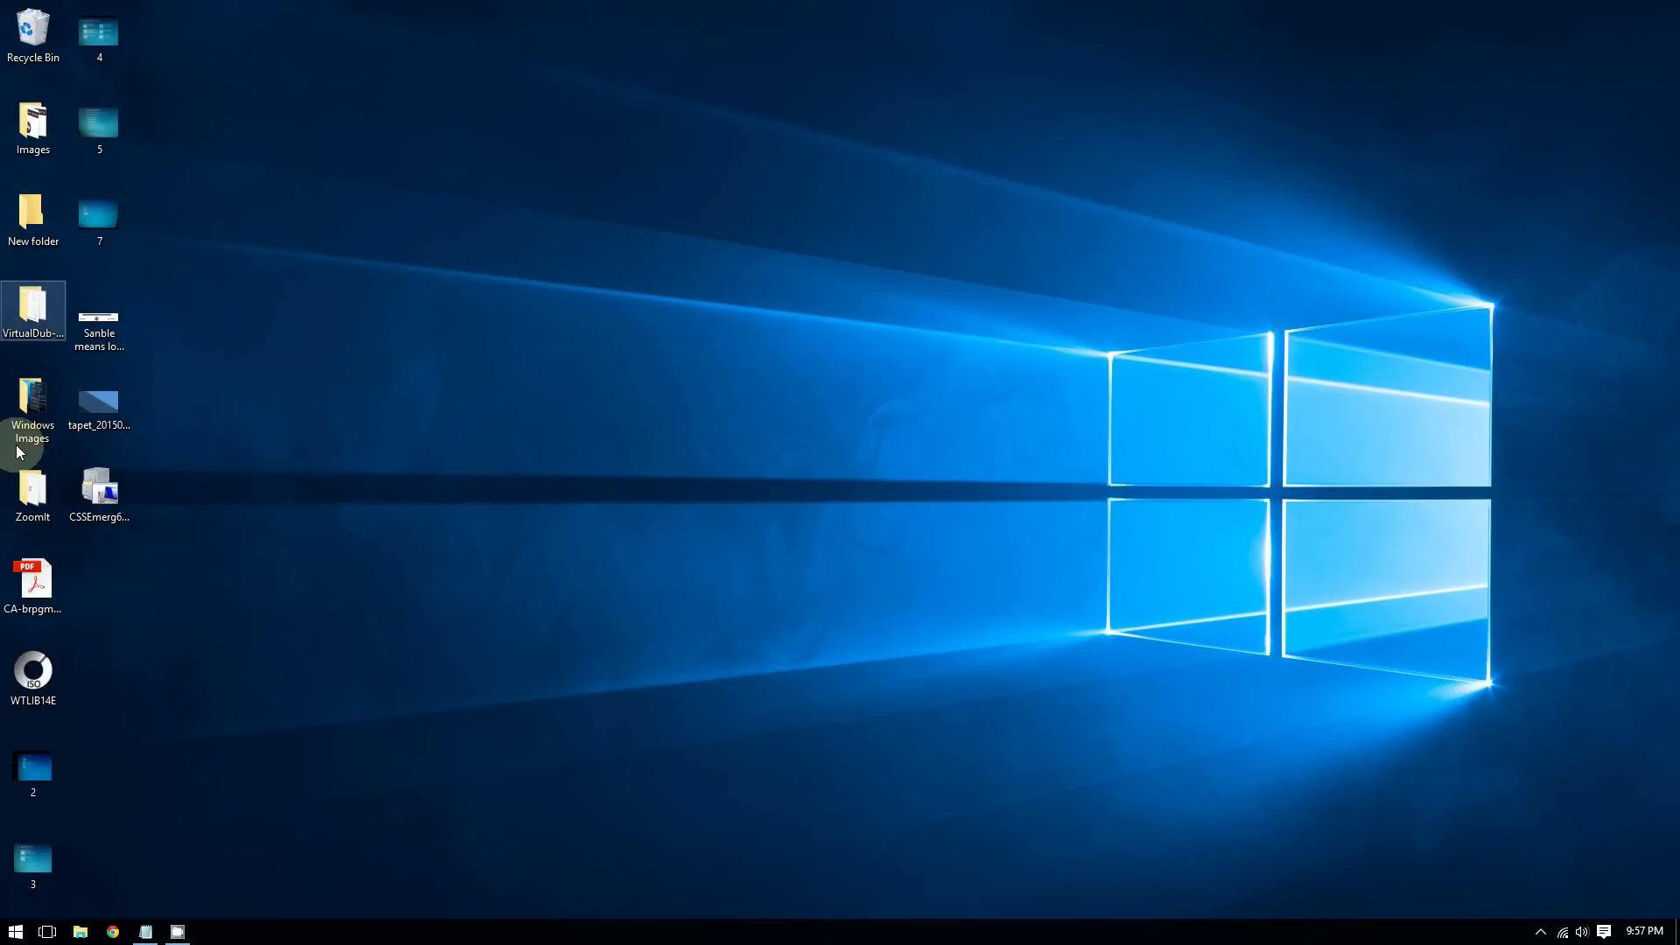
Step: Open desktop photo 2 (Choose an option) in Picasa Photo Viewer and zoom in
double_click(32, 772)
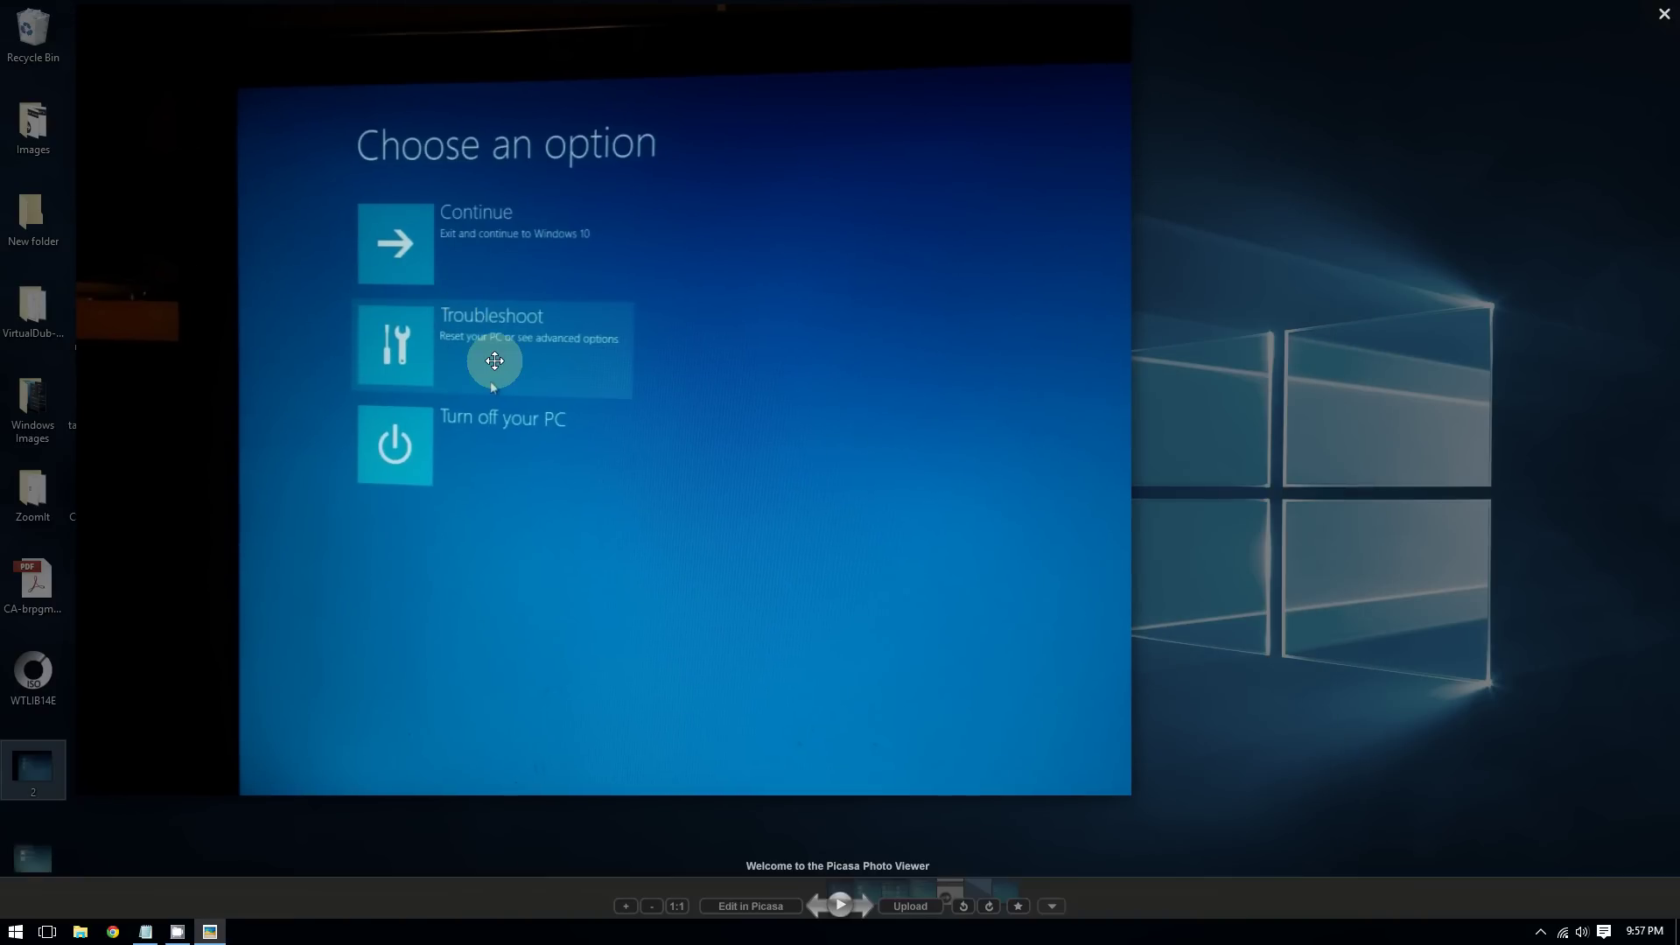
scroll(480, 379, "up", 1)
scroll(486, 384, "up", 2)
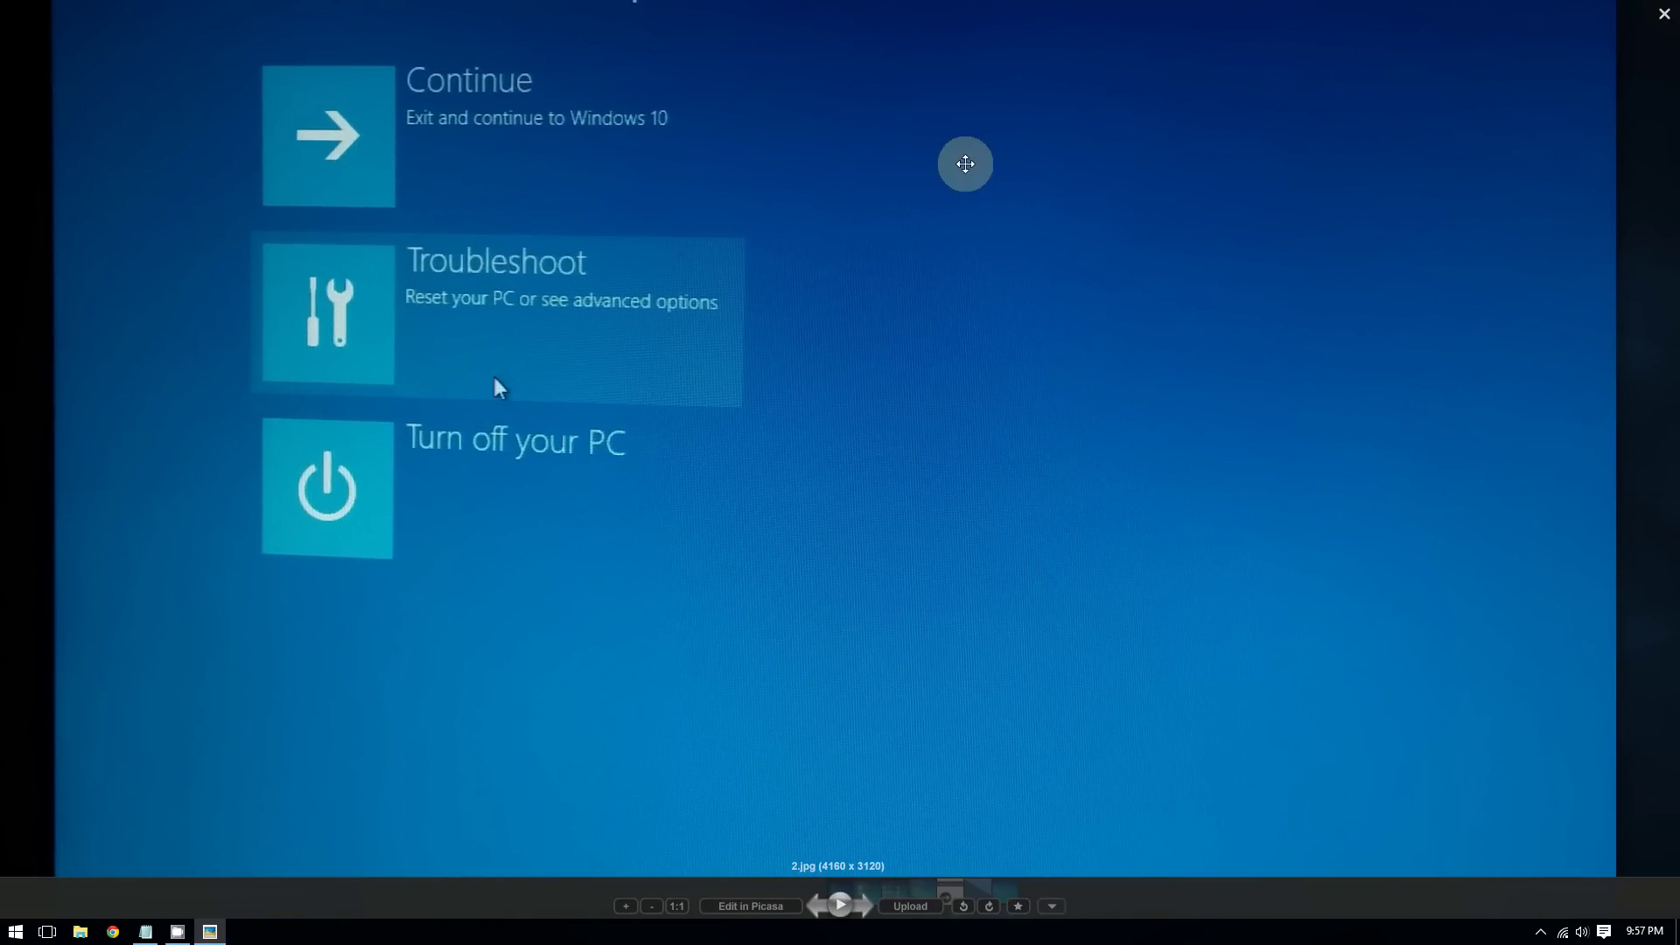
Step: Advance through the Troubleshoot, Advanced options and Startup Settings photos, ending on 5.jpg
key("Right")
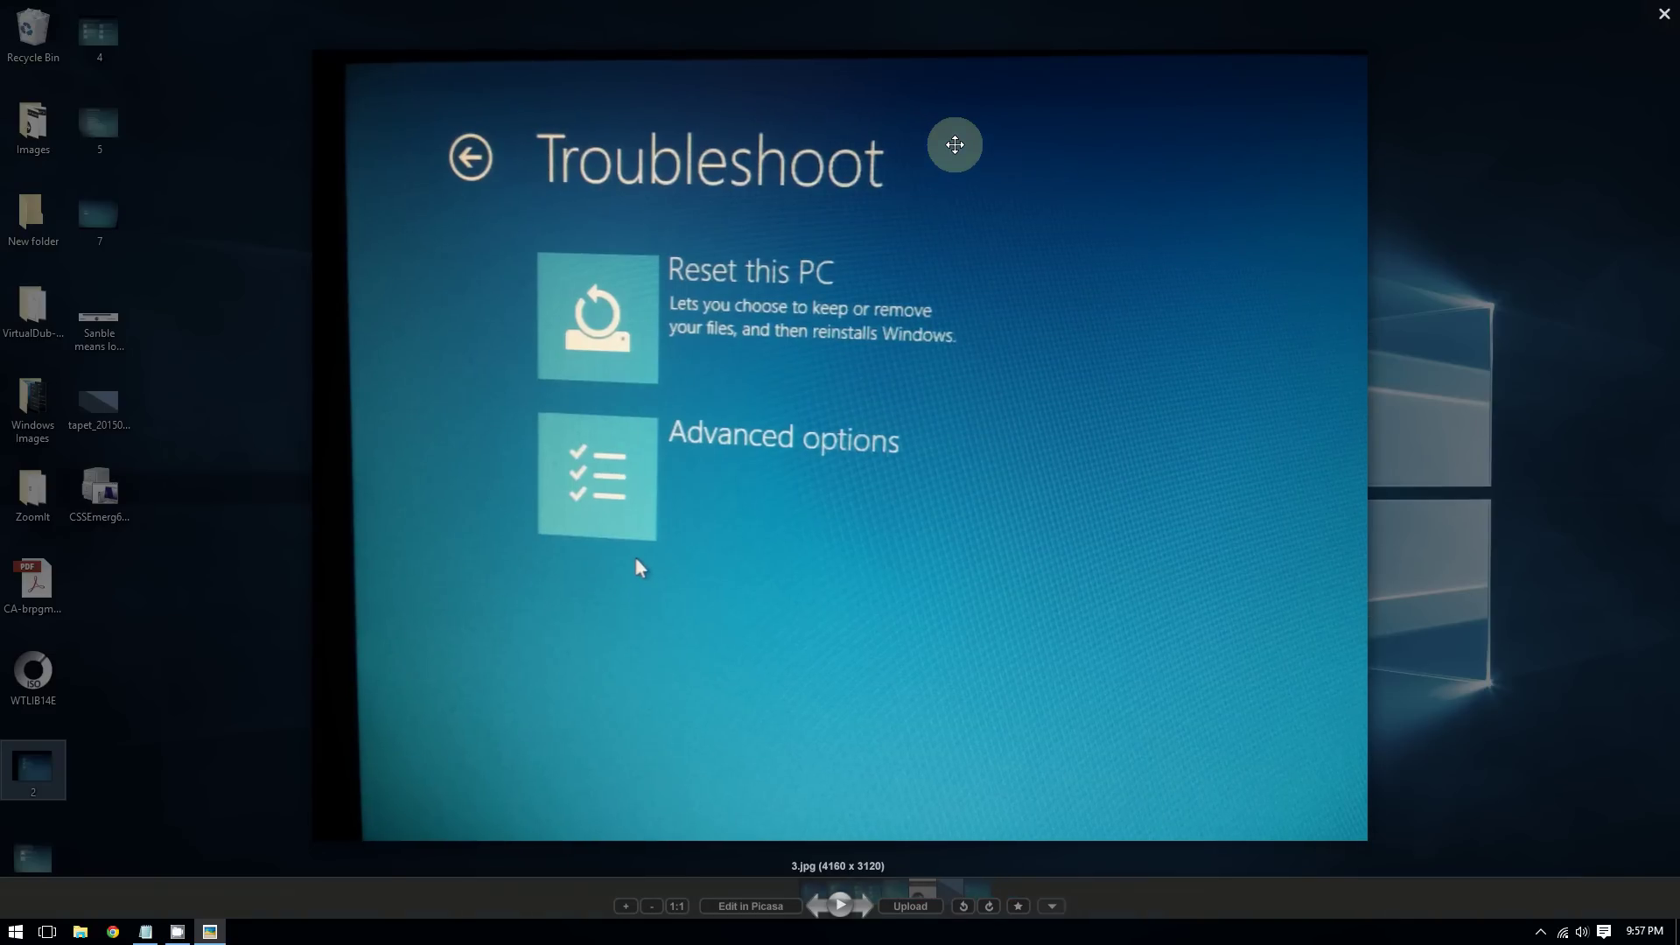
left_click_drag(803, 335, 697, 315)
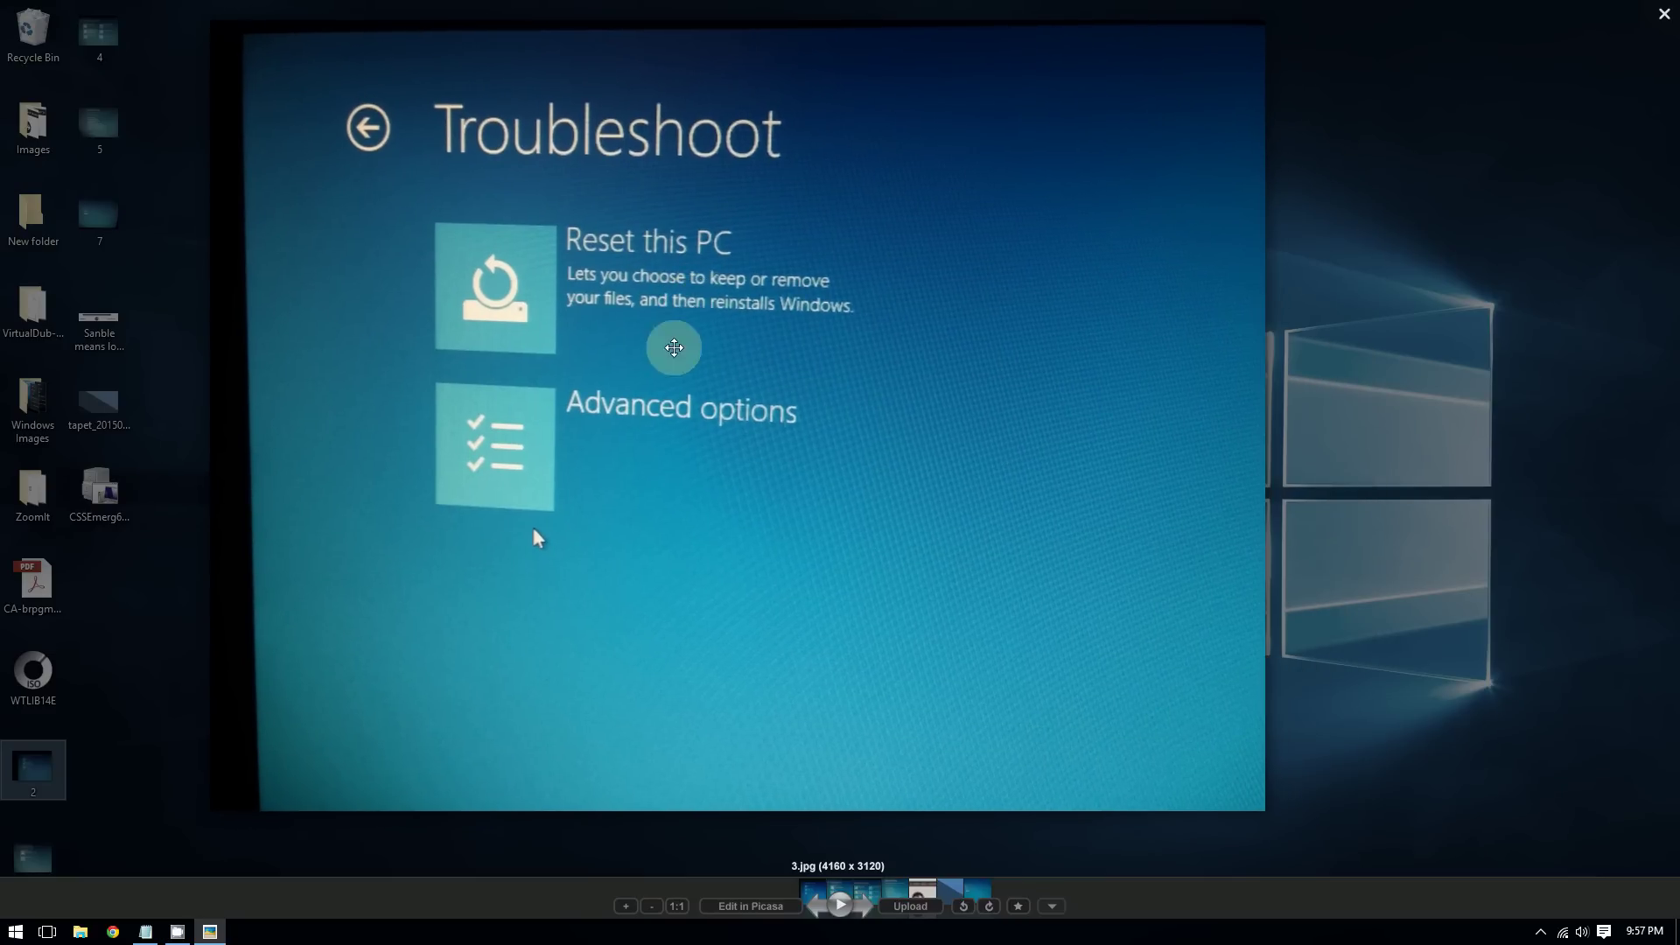
key("Right")
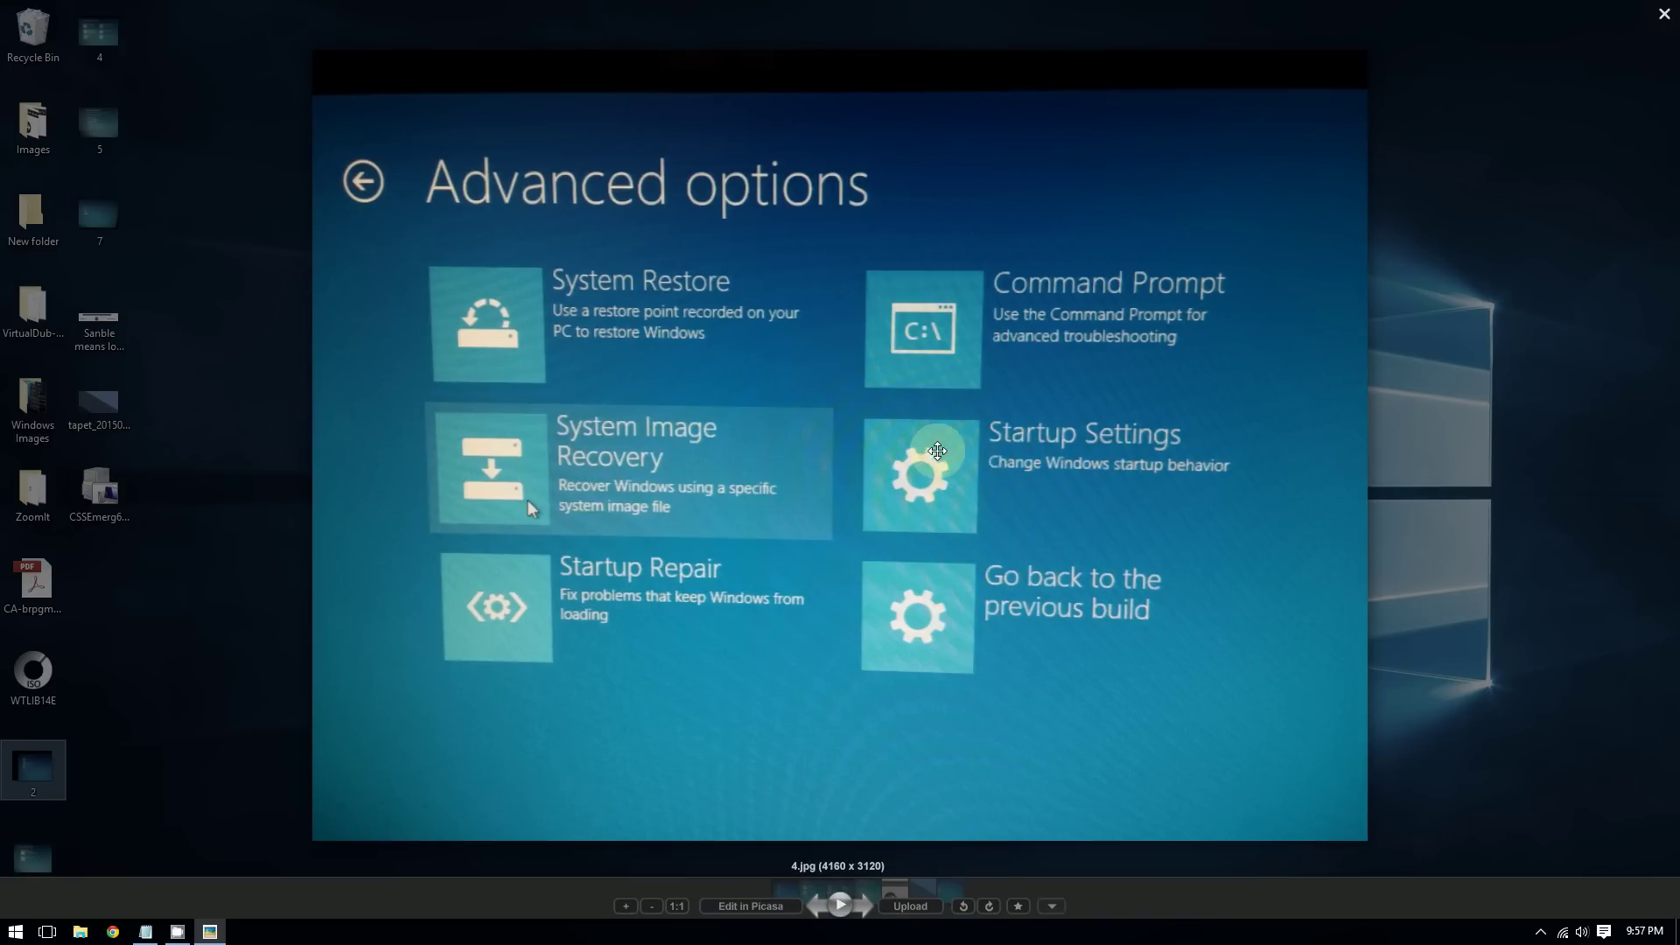
scroll(955, 451, "up", 5)
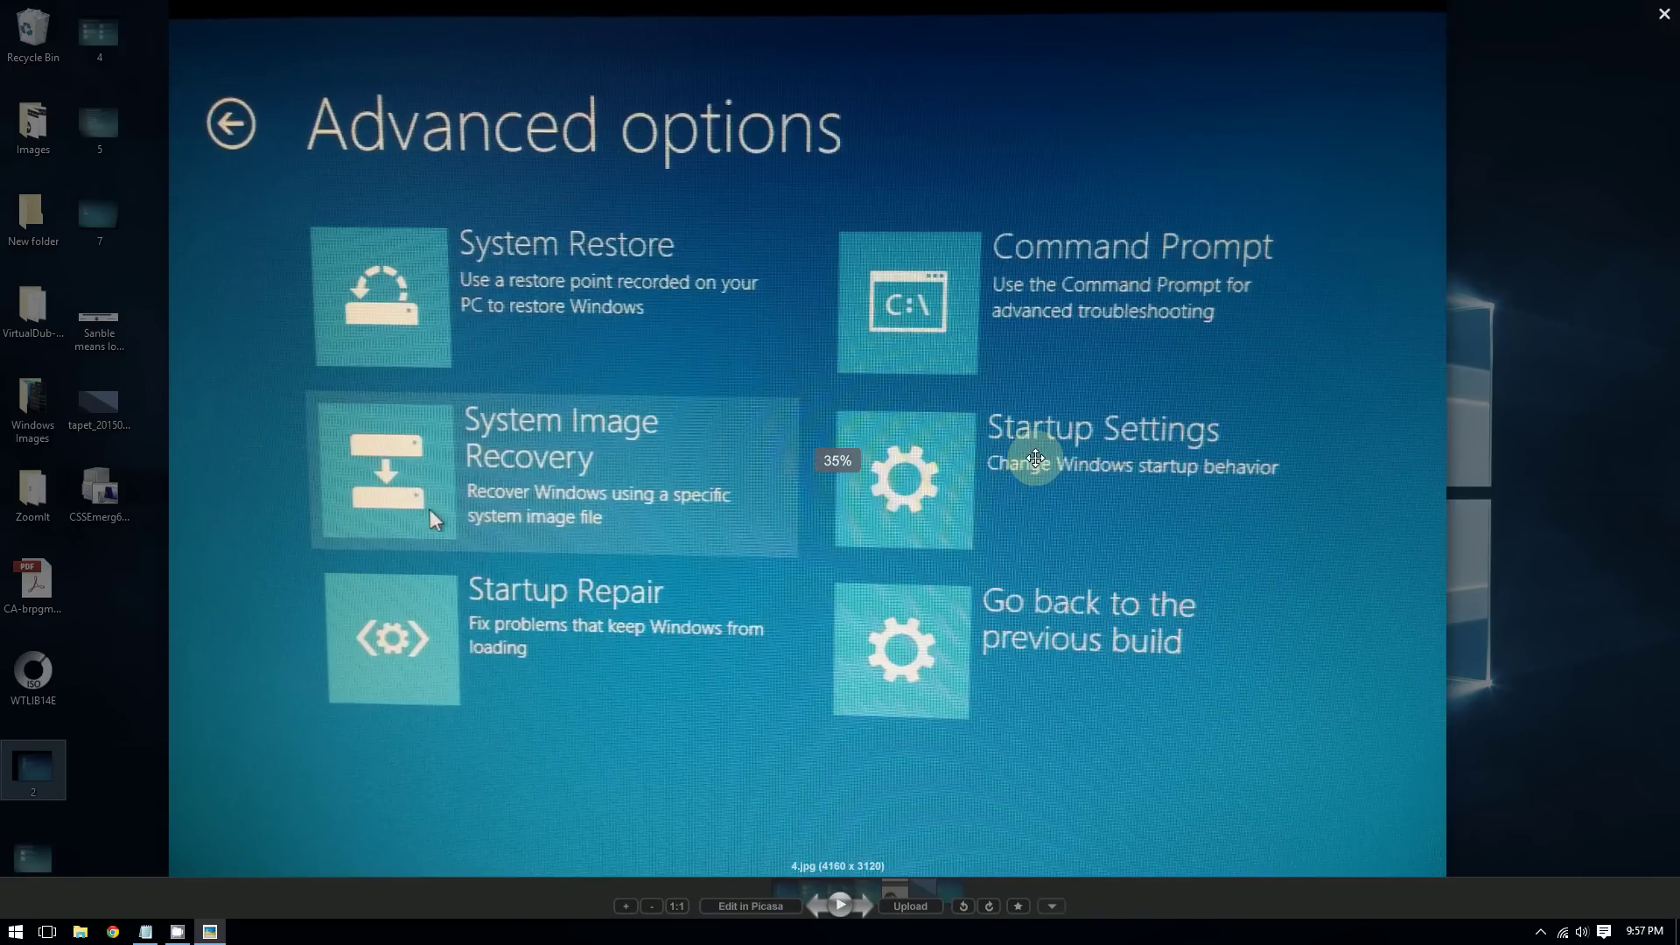
scroll(1052, 456, "down", 5)
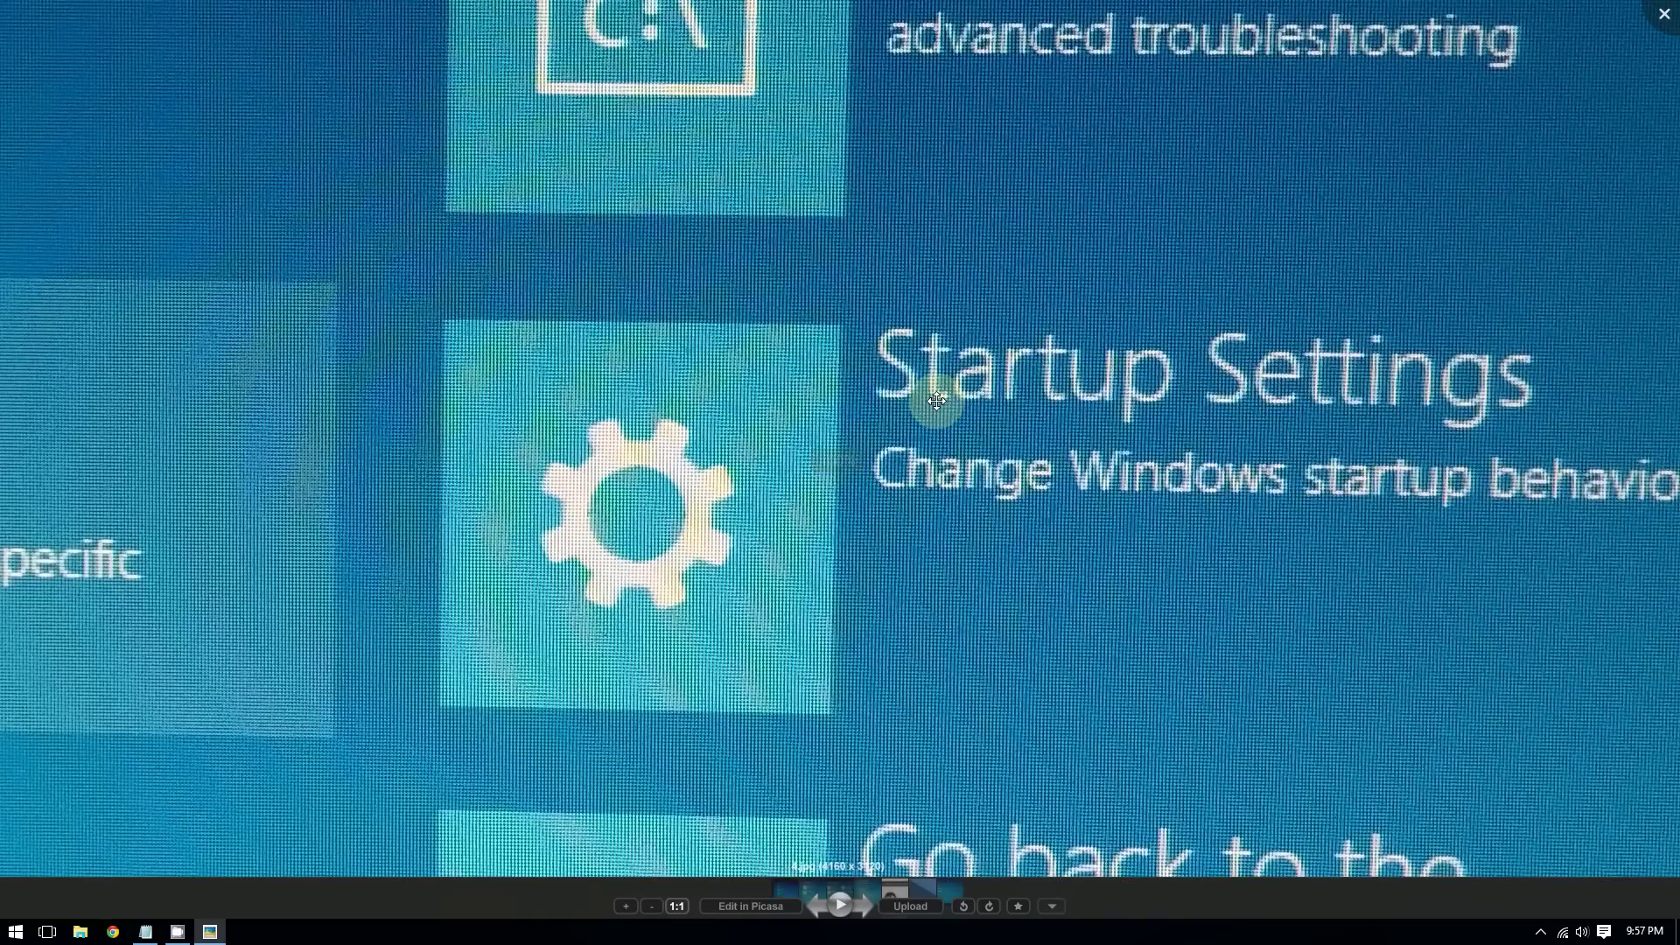
scroll(955, 397, "down", 2)
key("Right")
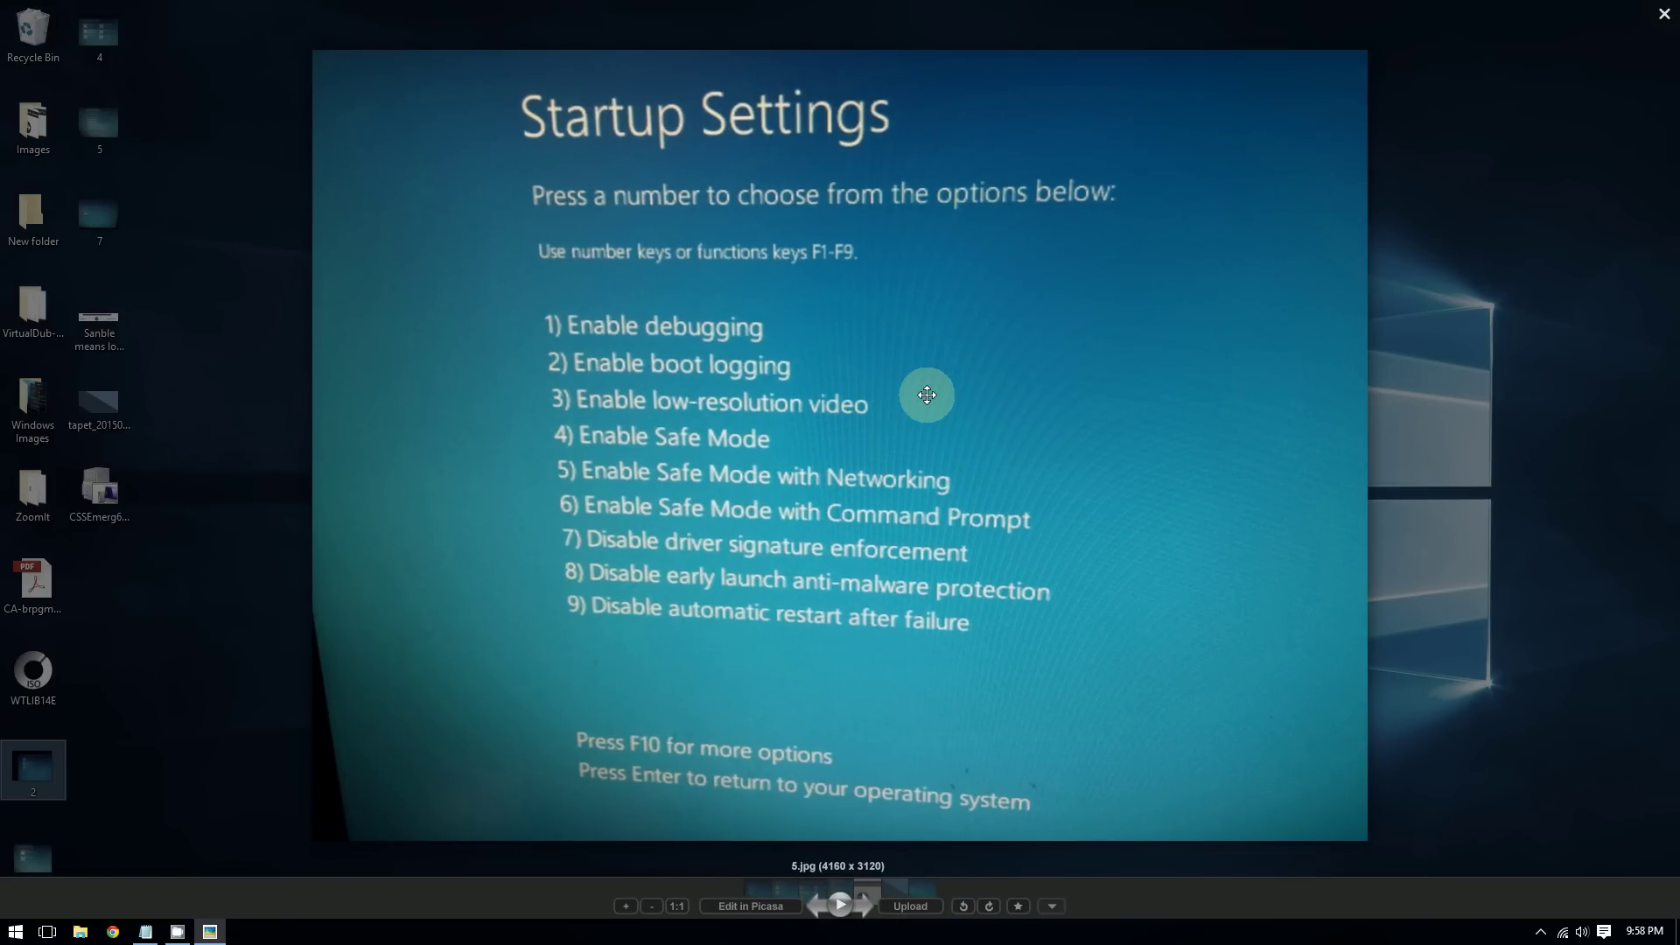
left_click_drag(694, 438, 595, 413)
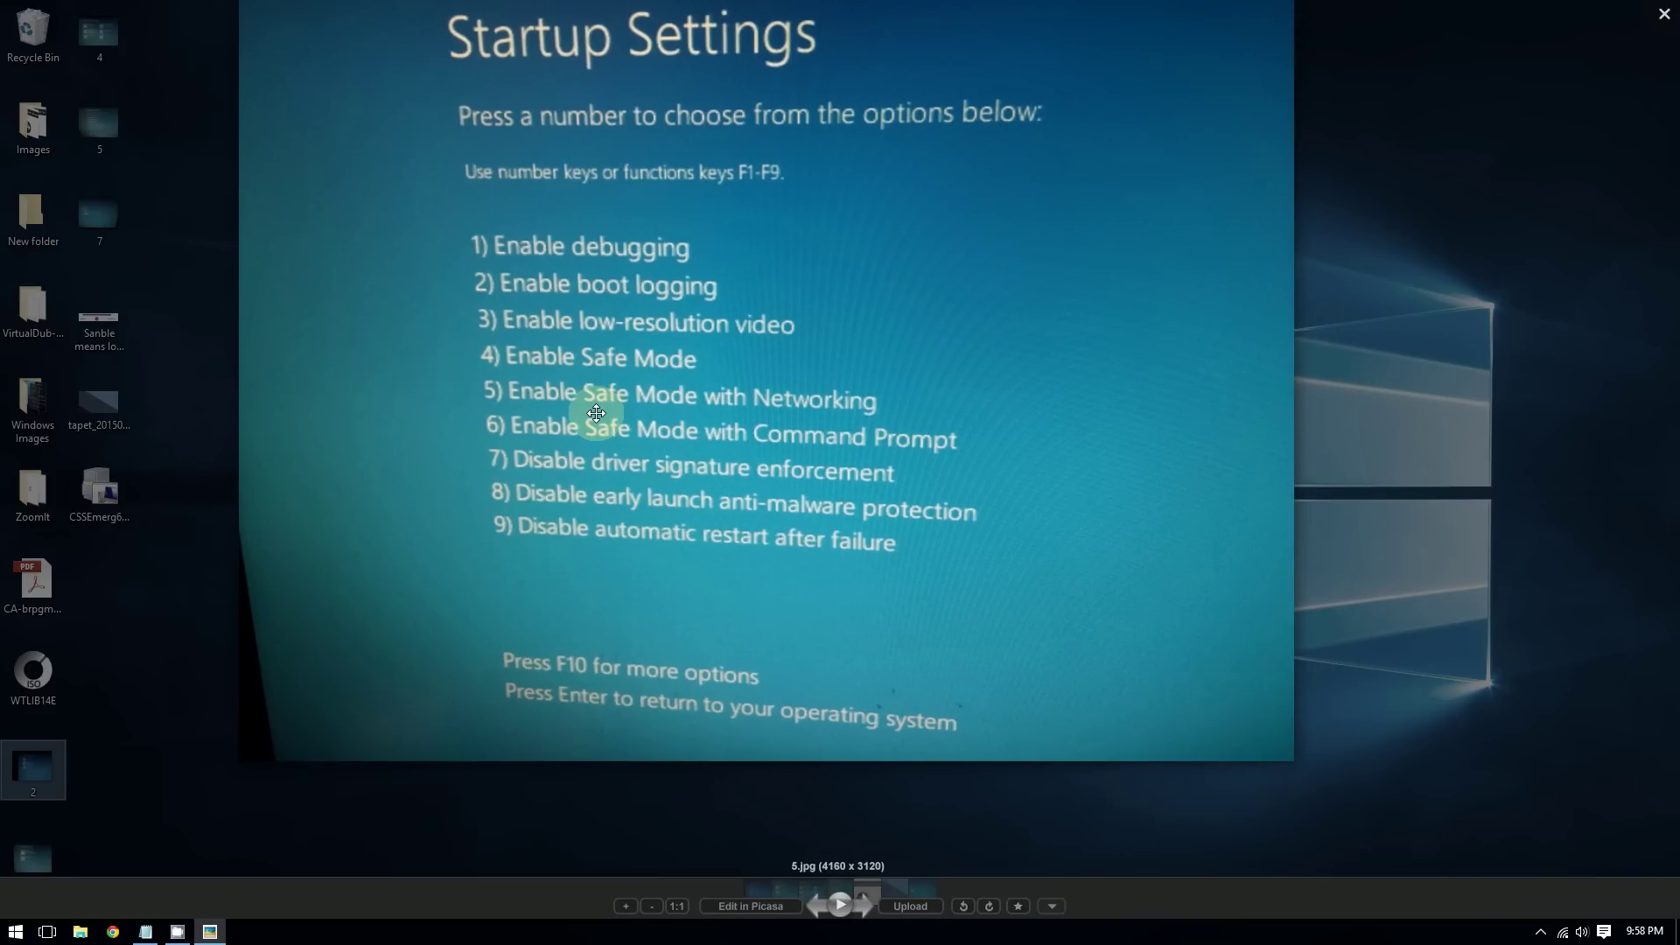
scroll(612, 412, "up", 3)
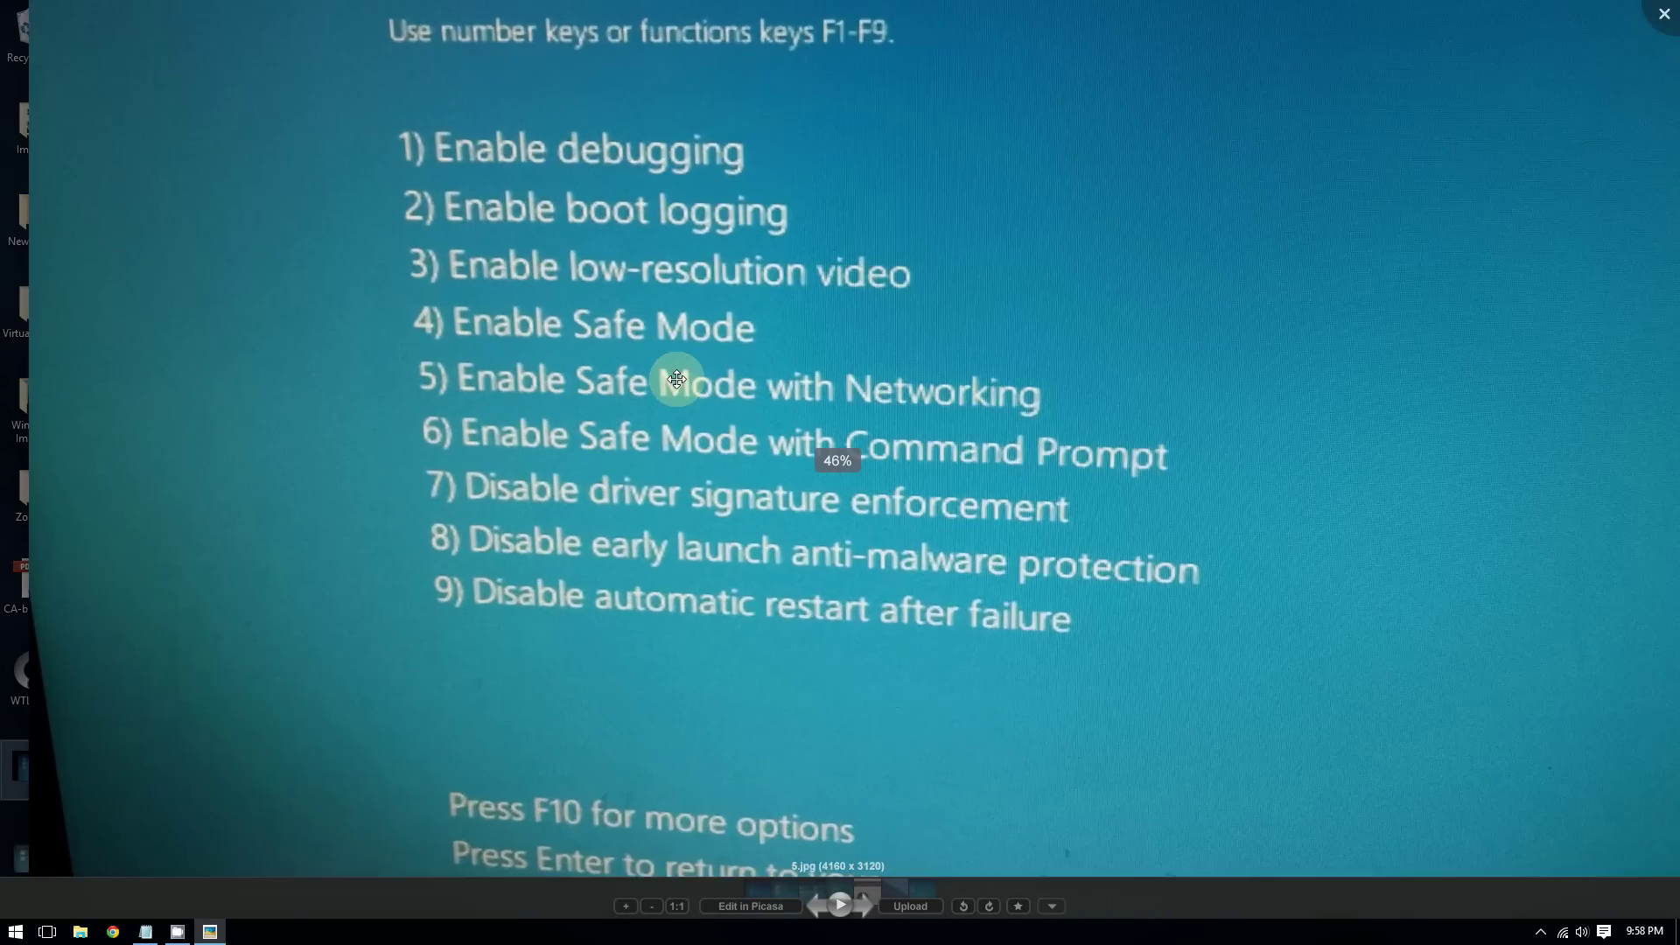
scroll(801, 301, "down", 5)
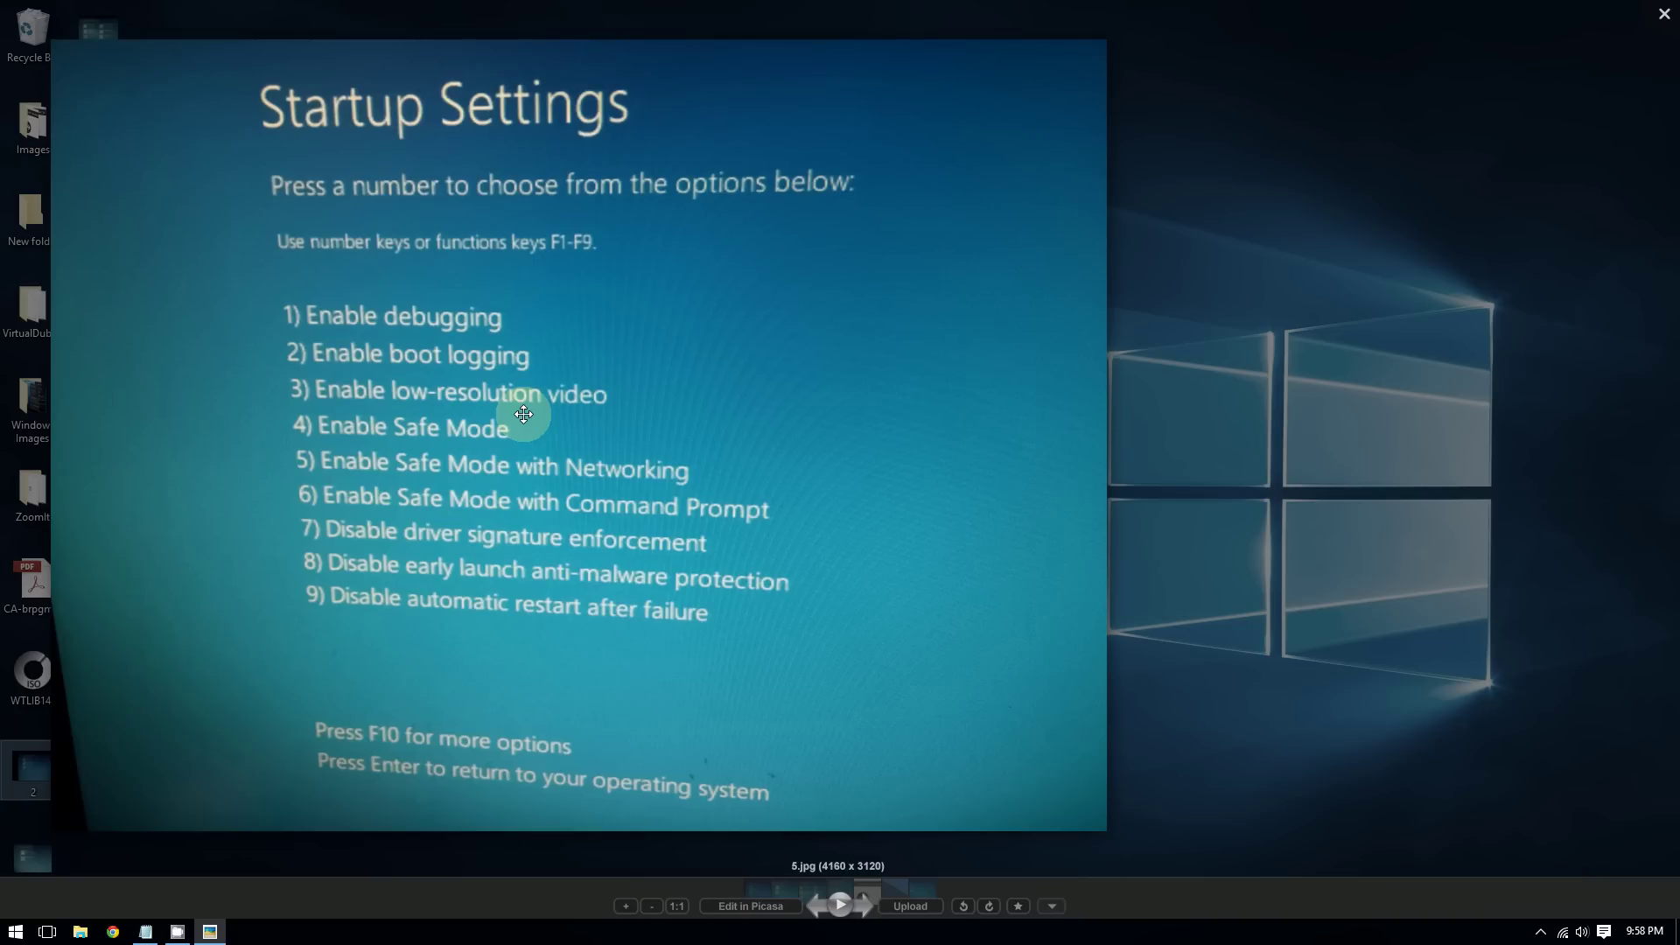
scroll(487, 459, "up", 3)
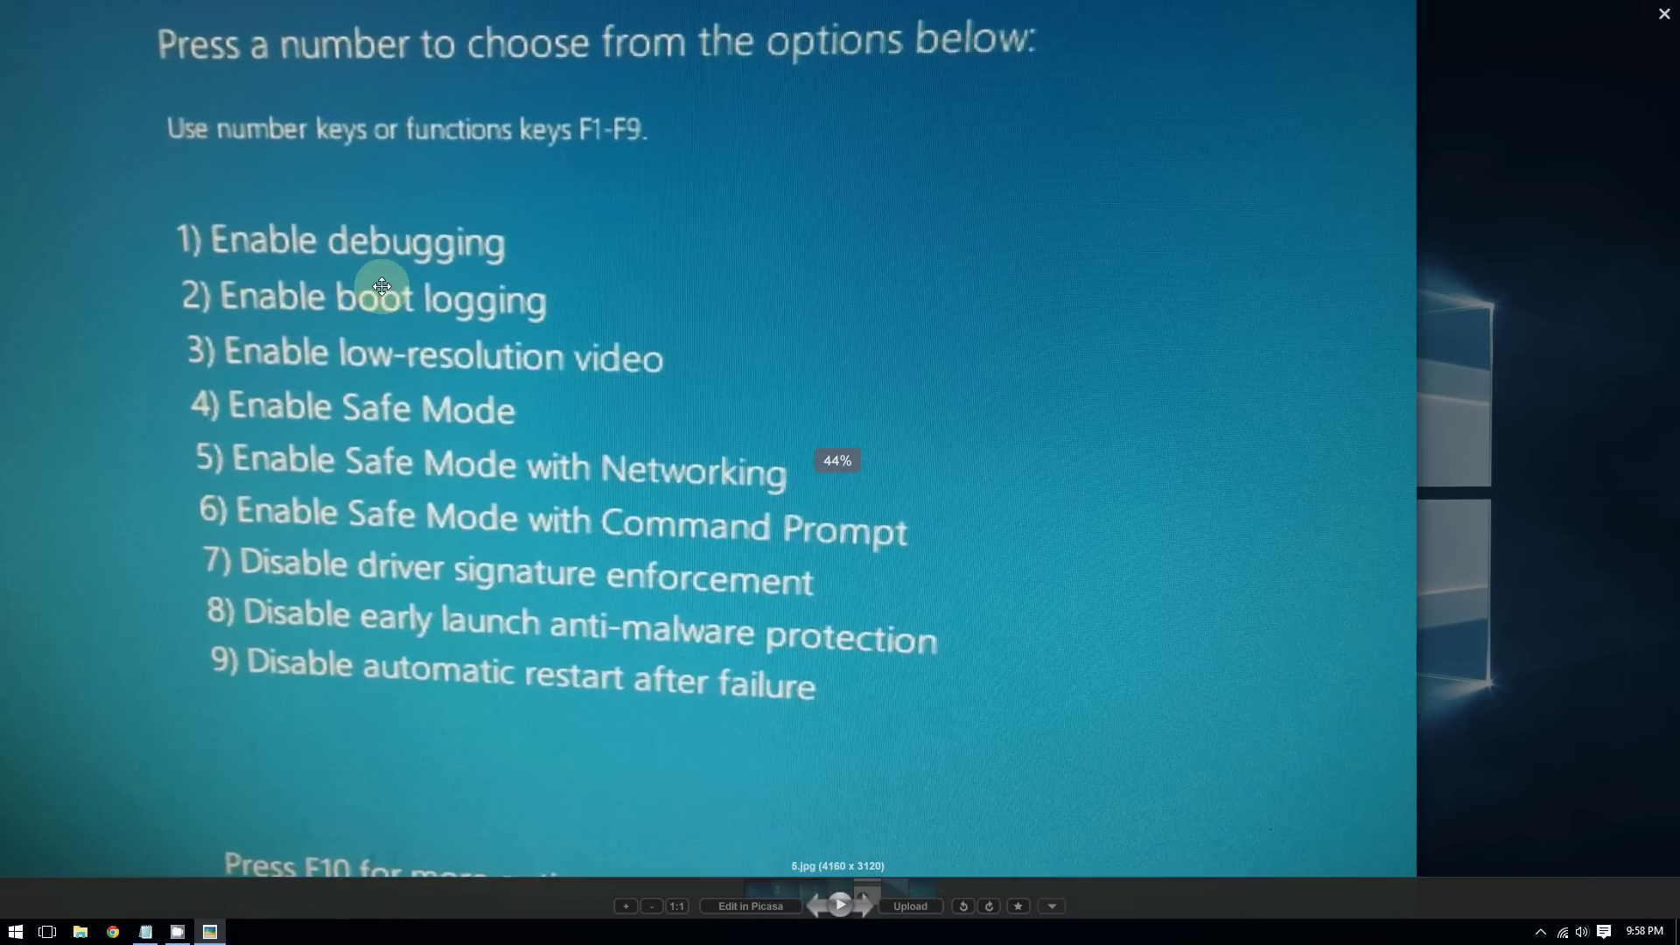
scroll(381, 286, "down", 3)
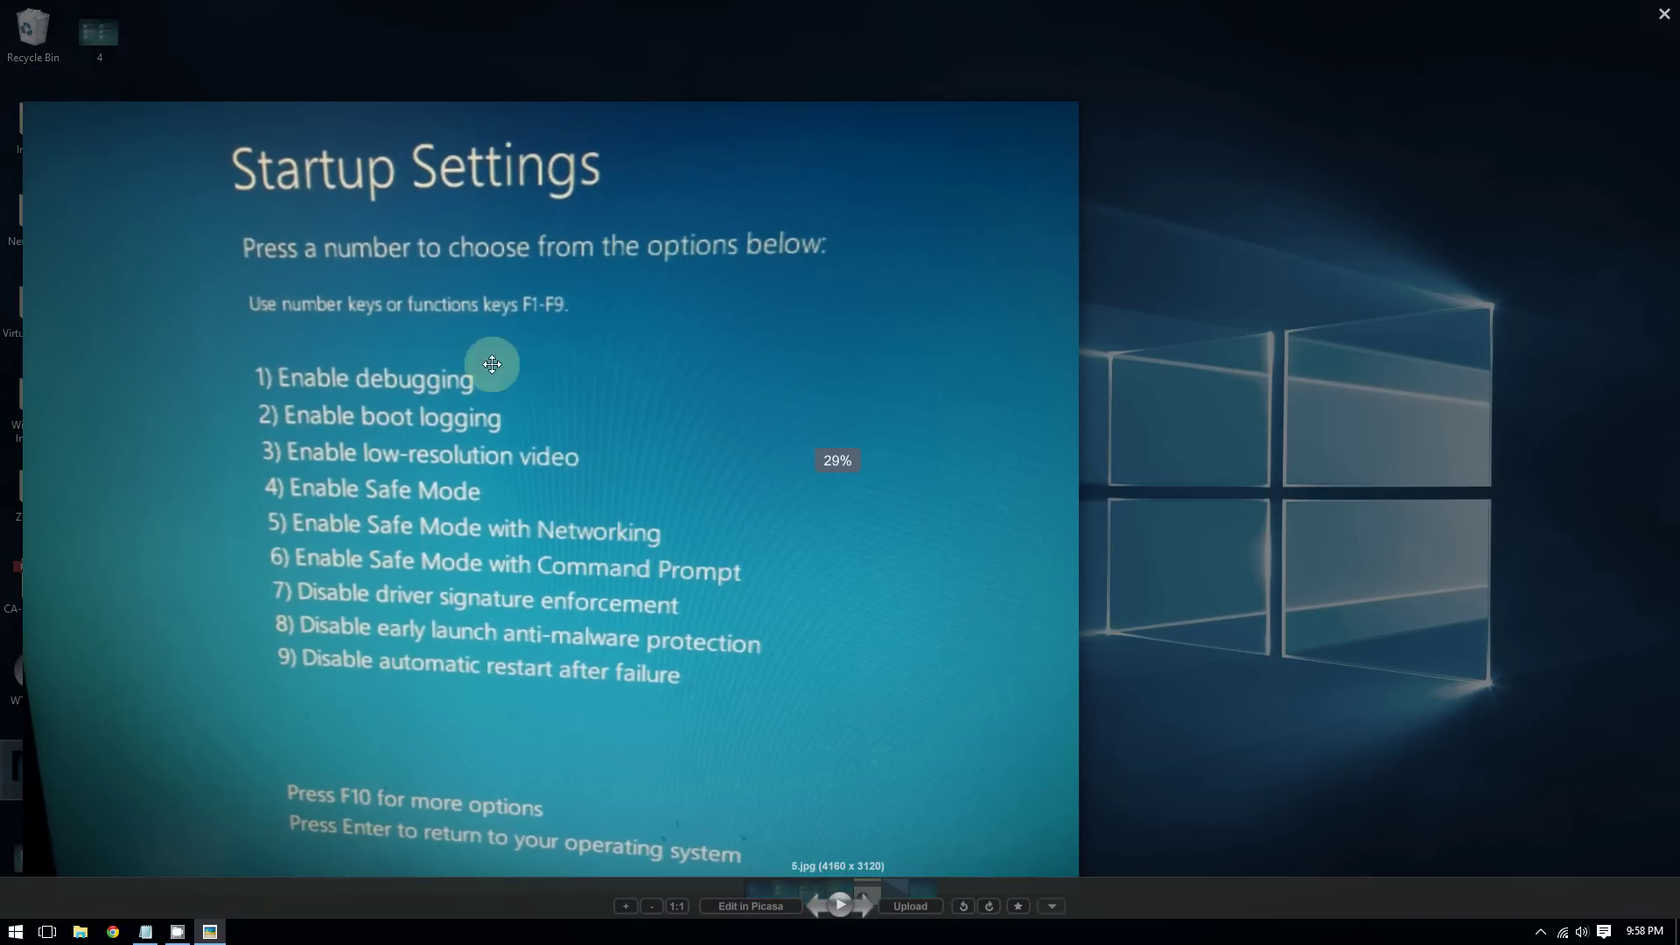
scroll(350, 507, "up", 2)
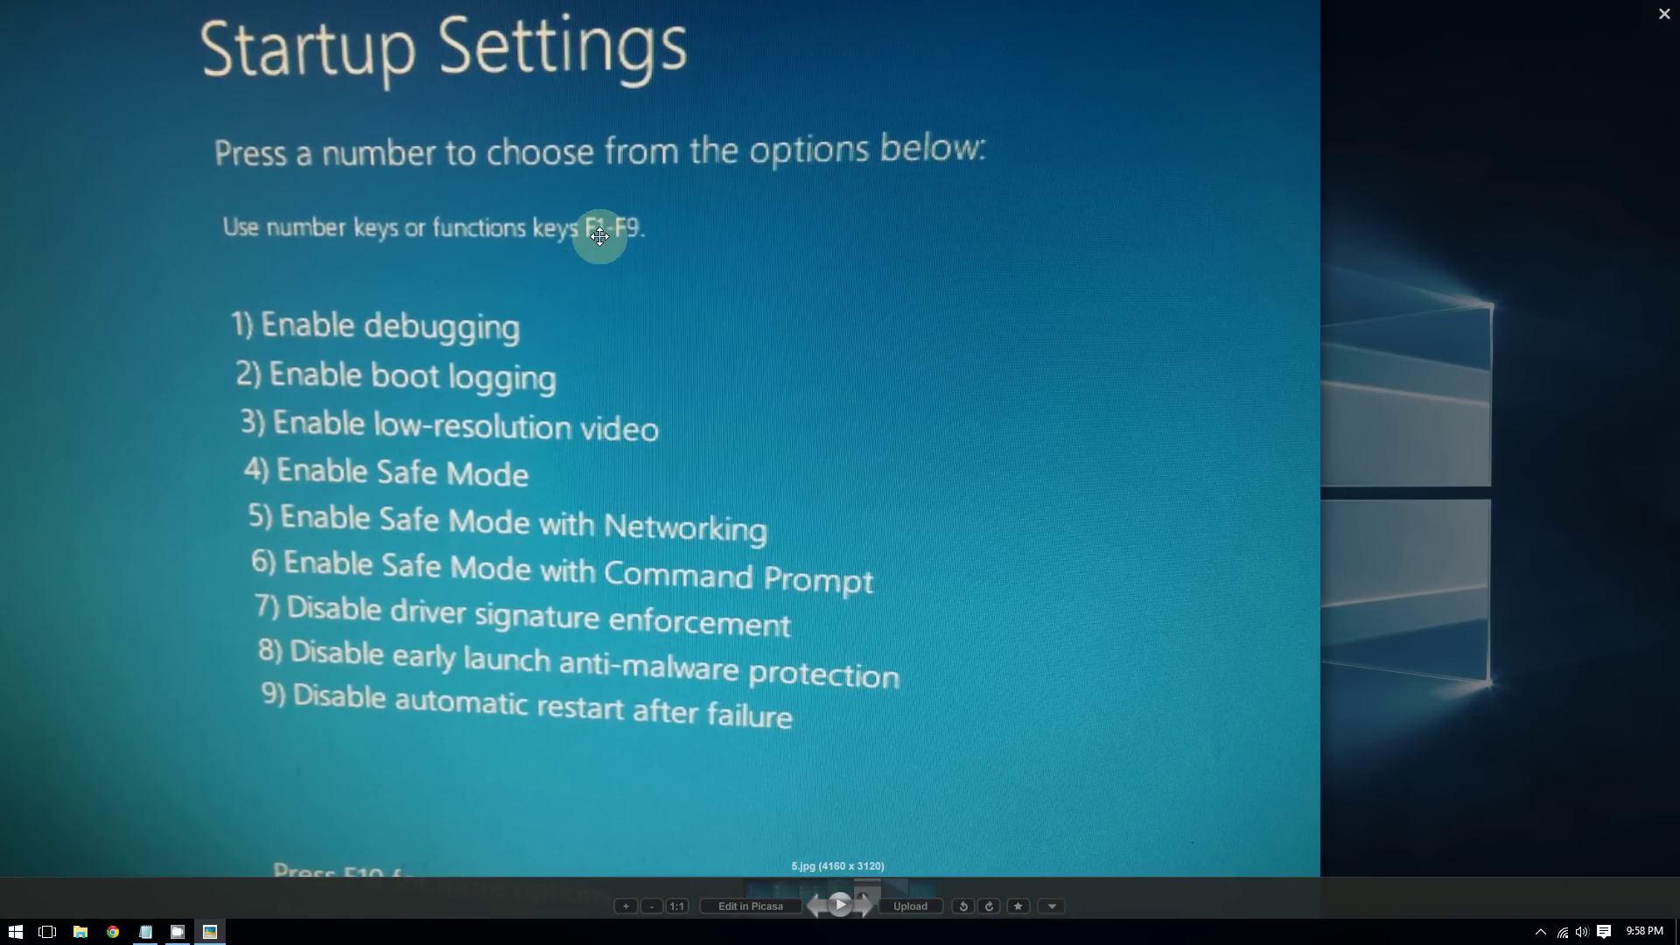
Step: Close the Startup Settings photo 5.jpg in Picasa Photo Viewer to get back to the desktop
left_click(1662, 12)
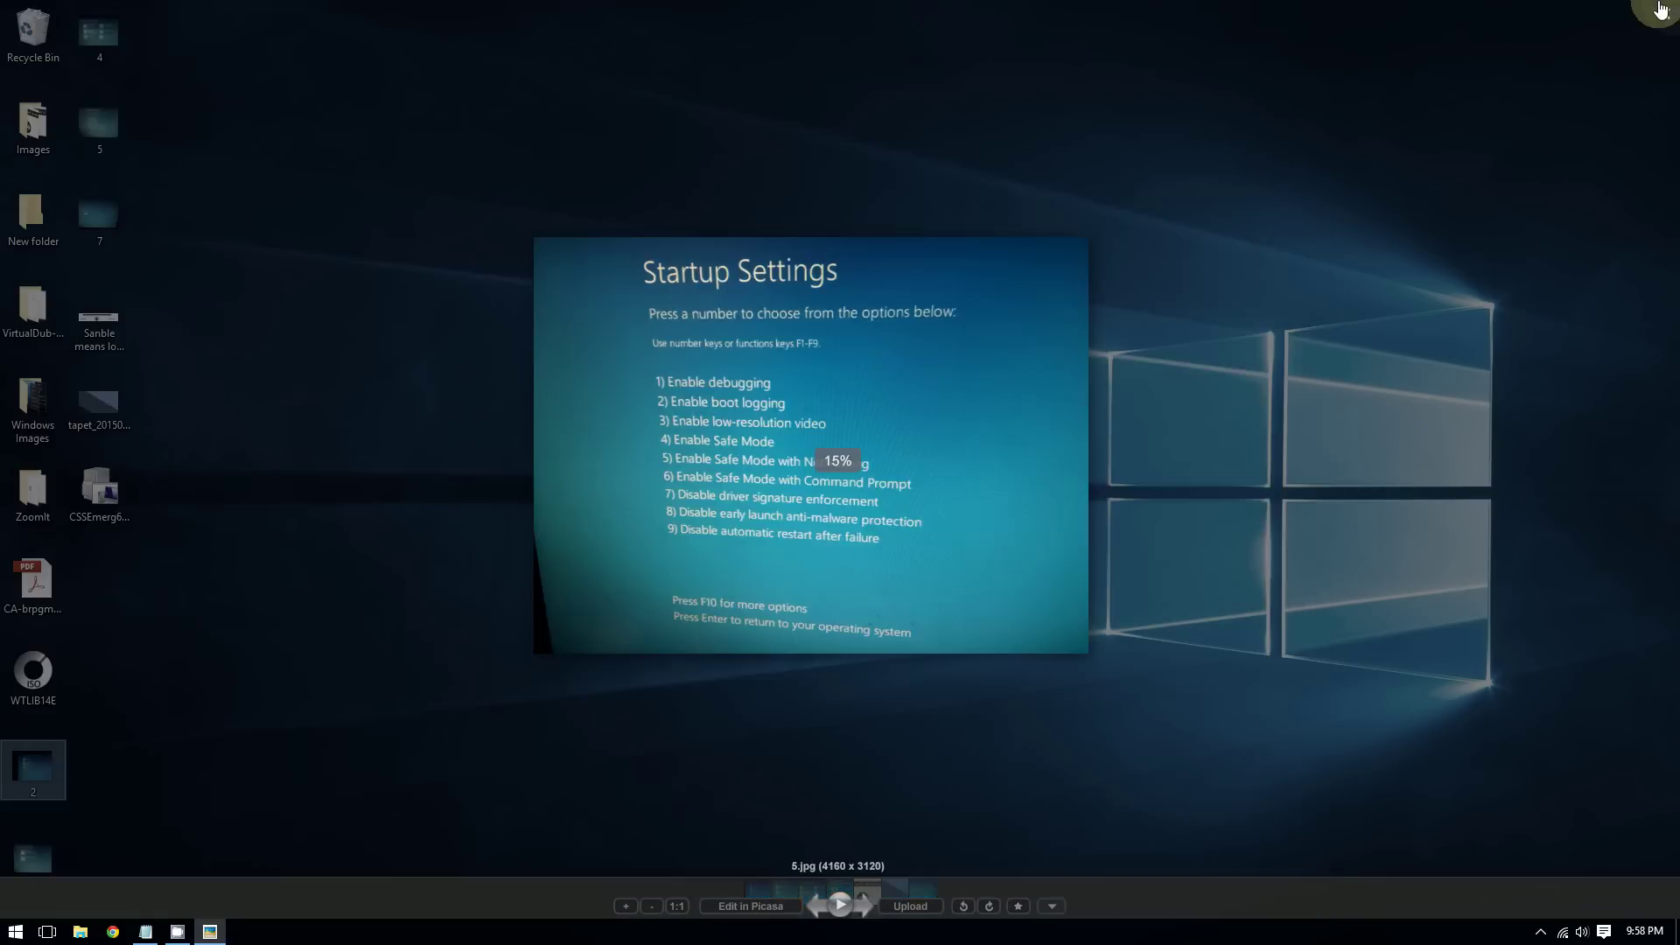